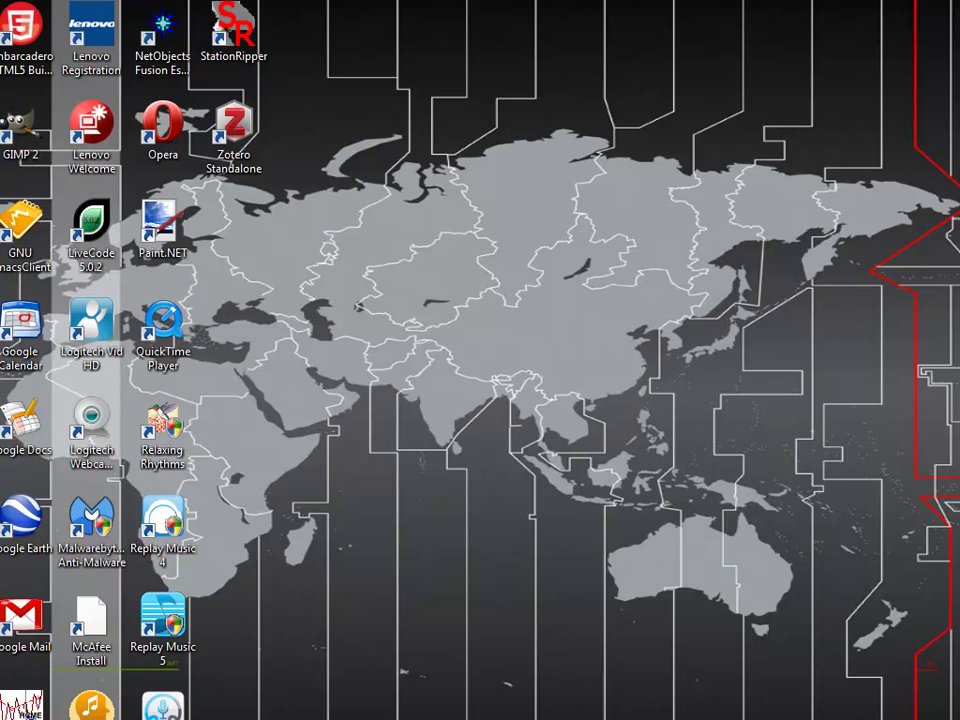
Bring up the Start menu and scroll the installed programs list to find Audacity.
key(super)
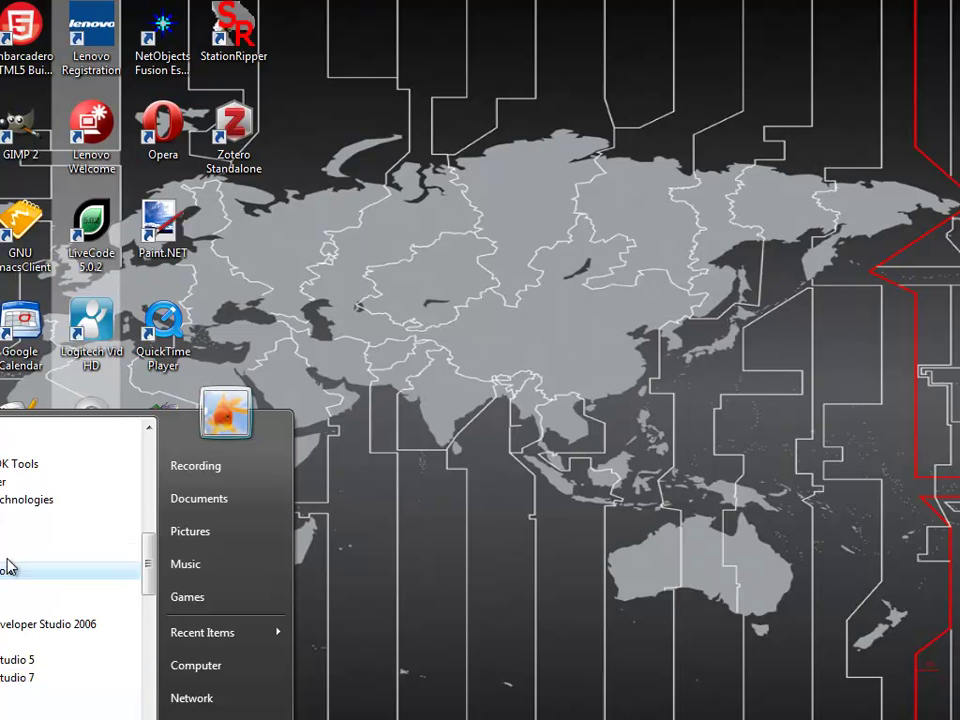
drag(148, 563, 148, 460)
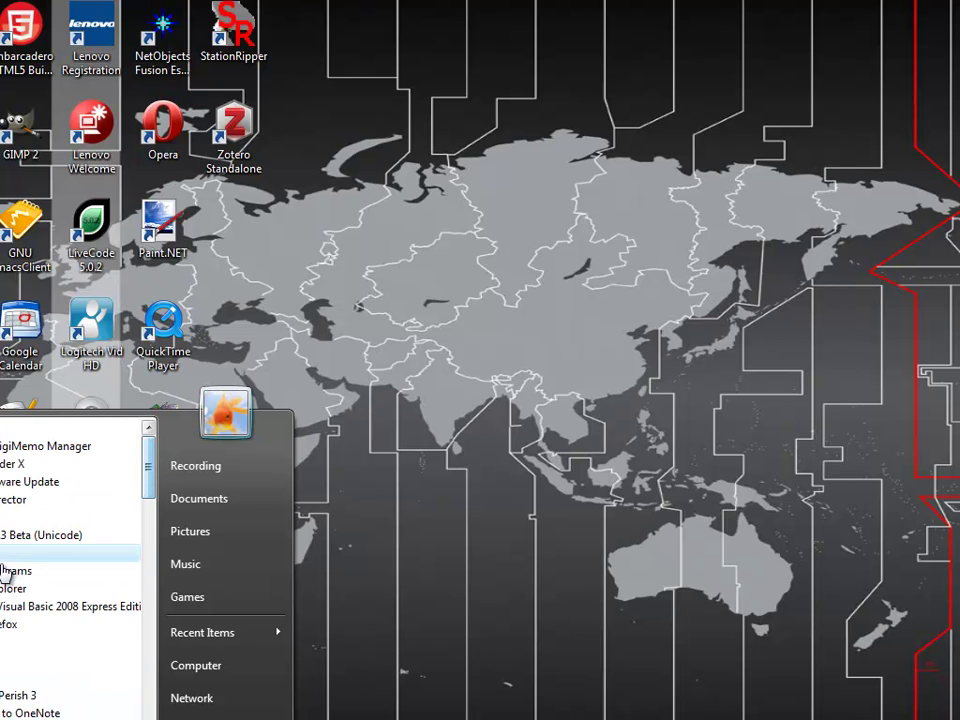
Launch Audacity and open heartbeat-01, copying it into the project as a stereo track.
click(70, 518)
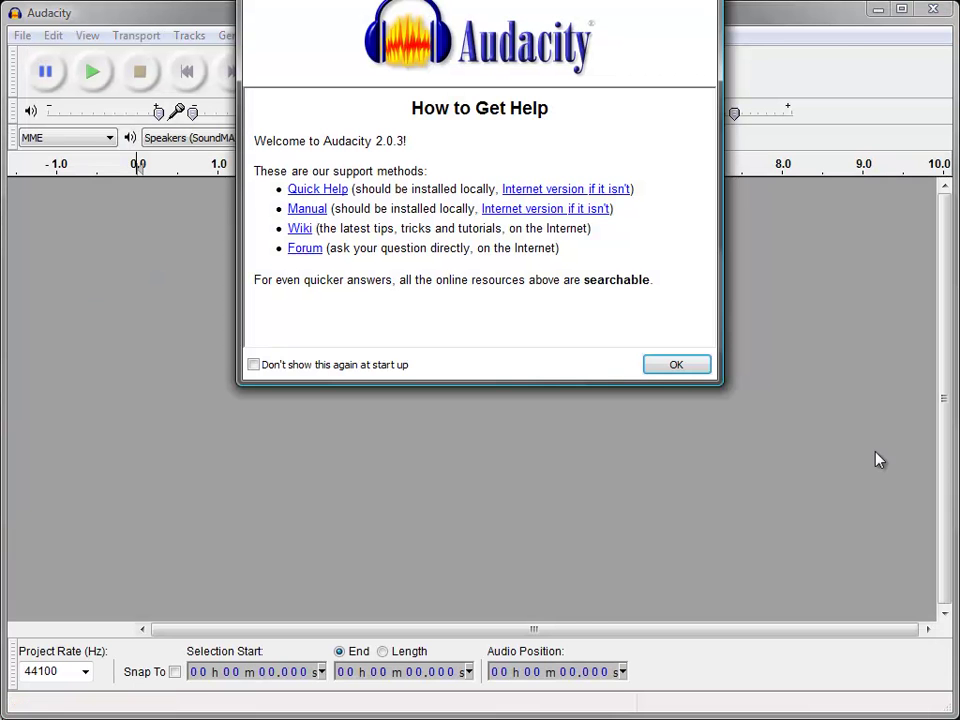
click(676, 366)
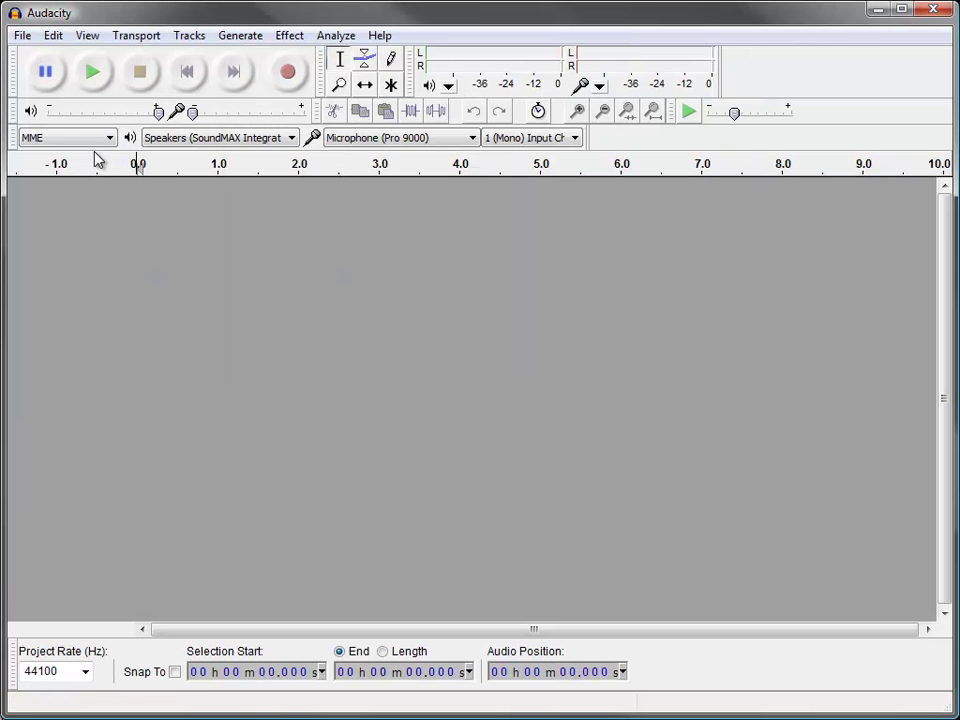
click(23, 36)
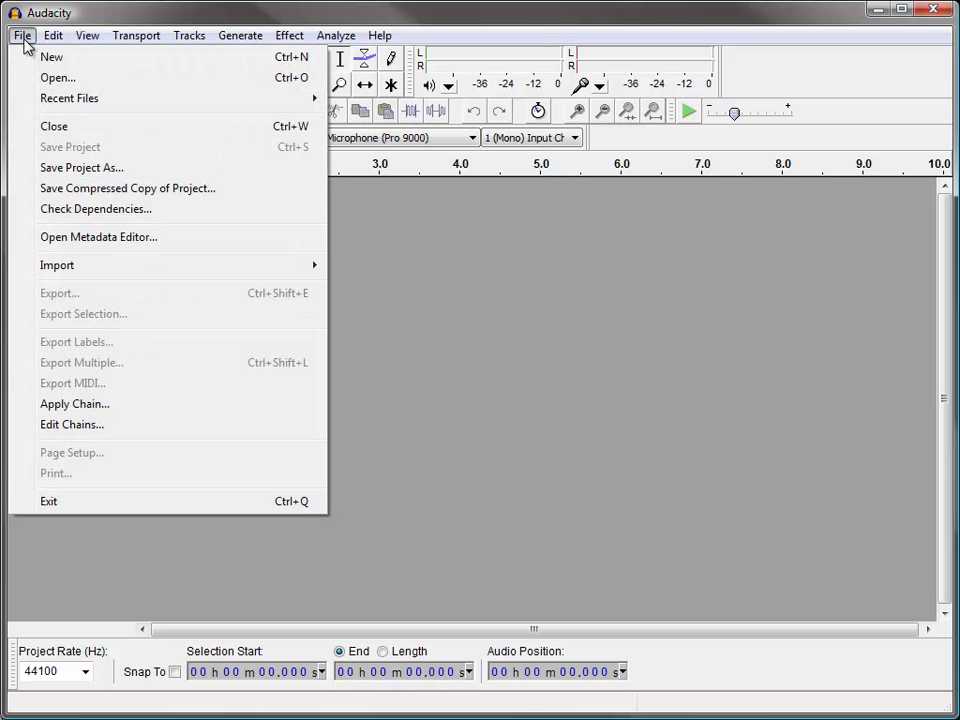
click(72, 79)
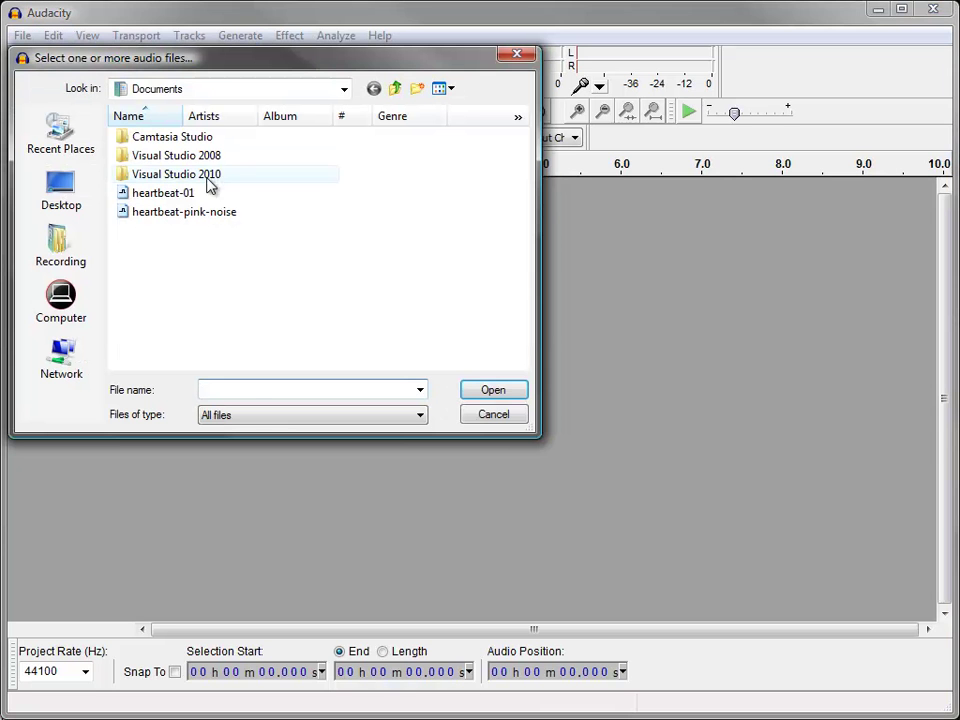
click(178, 194)
click(512, 397)
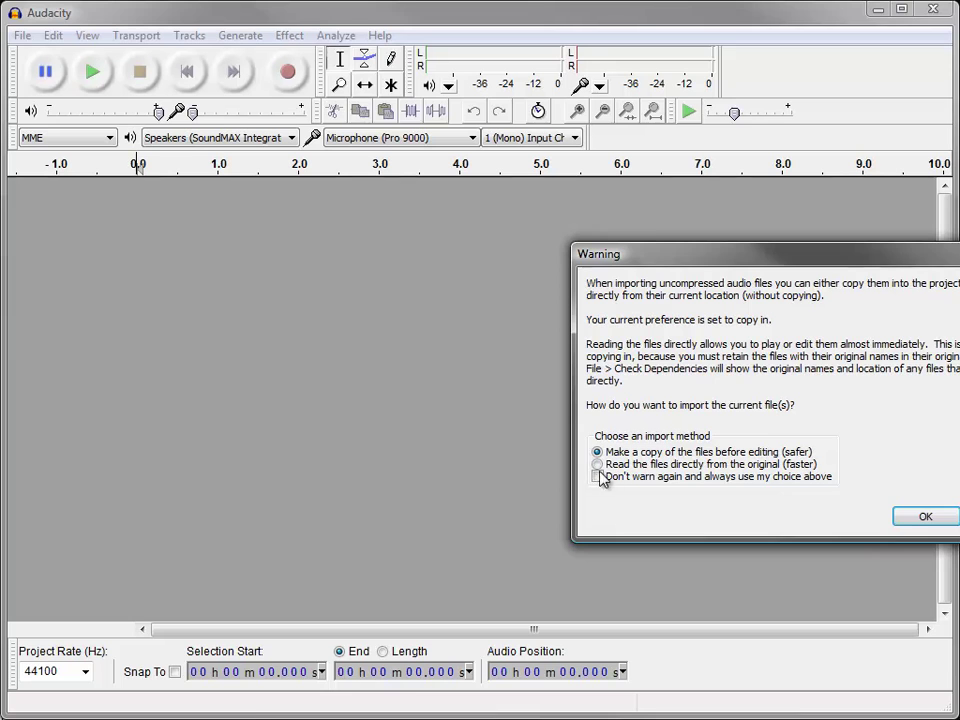
click(928, 516)
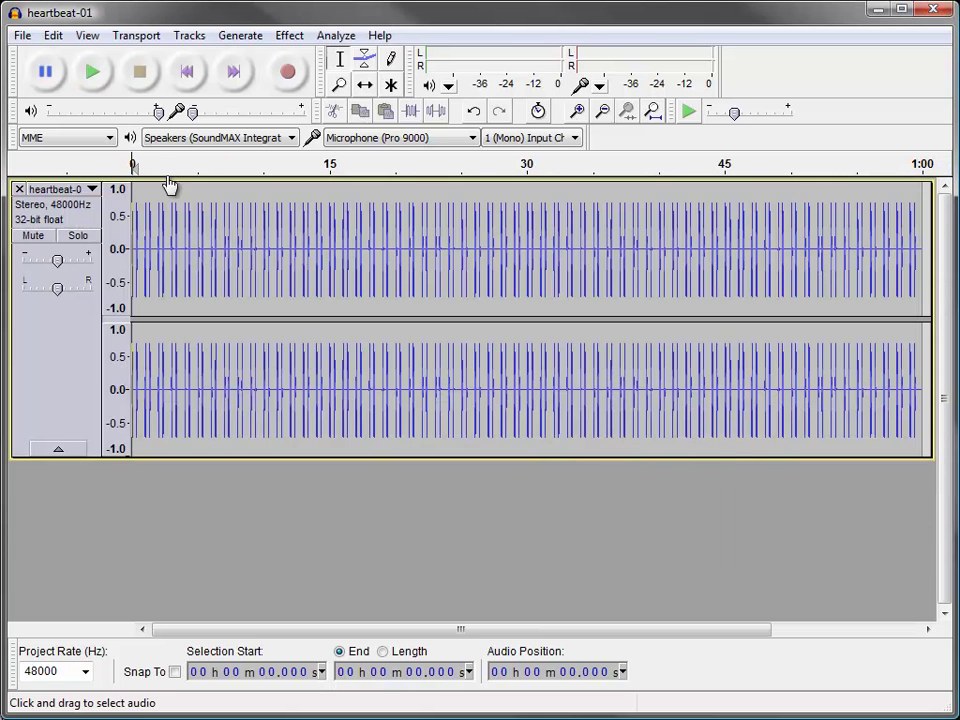
click(92, 74)
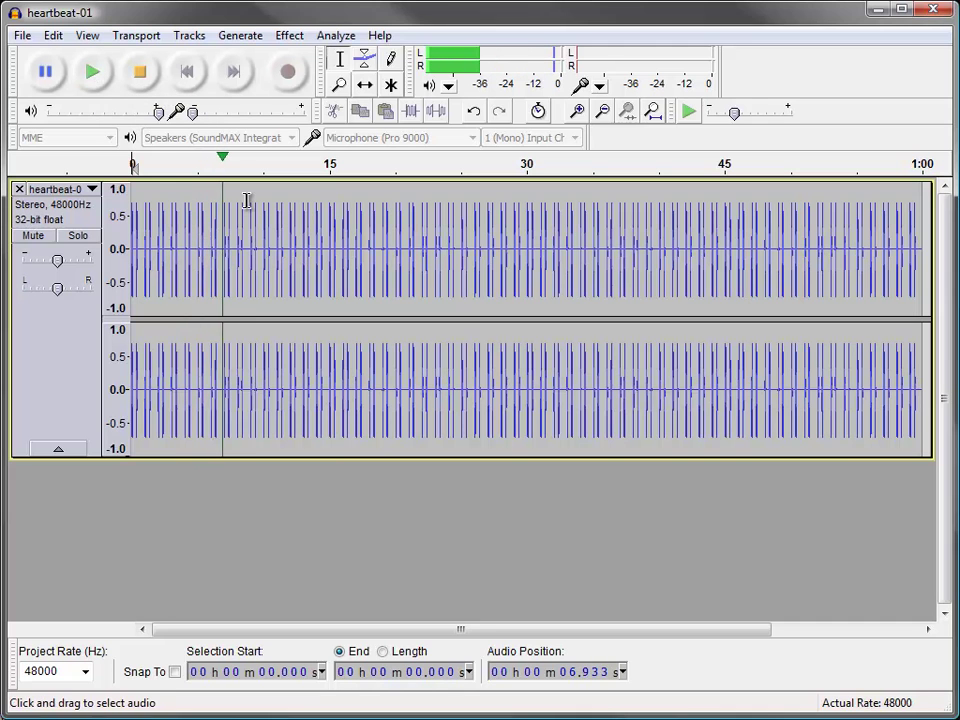
click(141, 80)
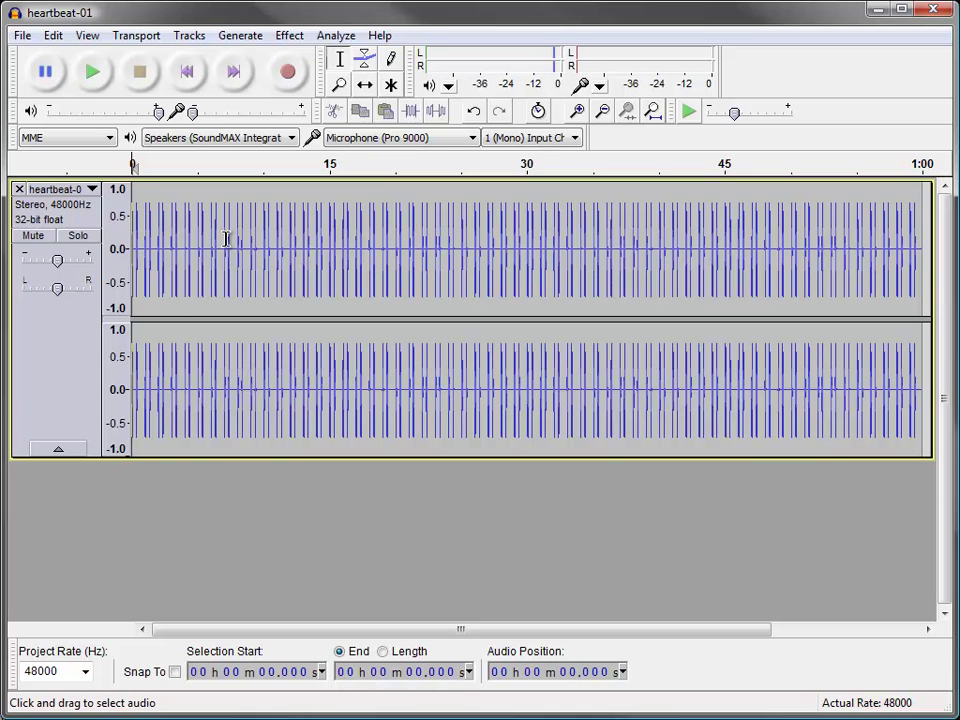
Split the heartbeat-01 stereo track and delete the Right channel track.
click(89, 190)
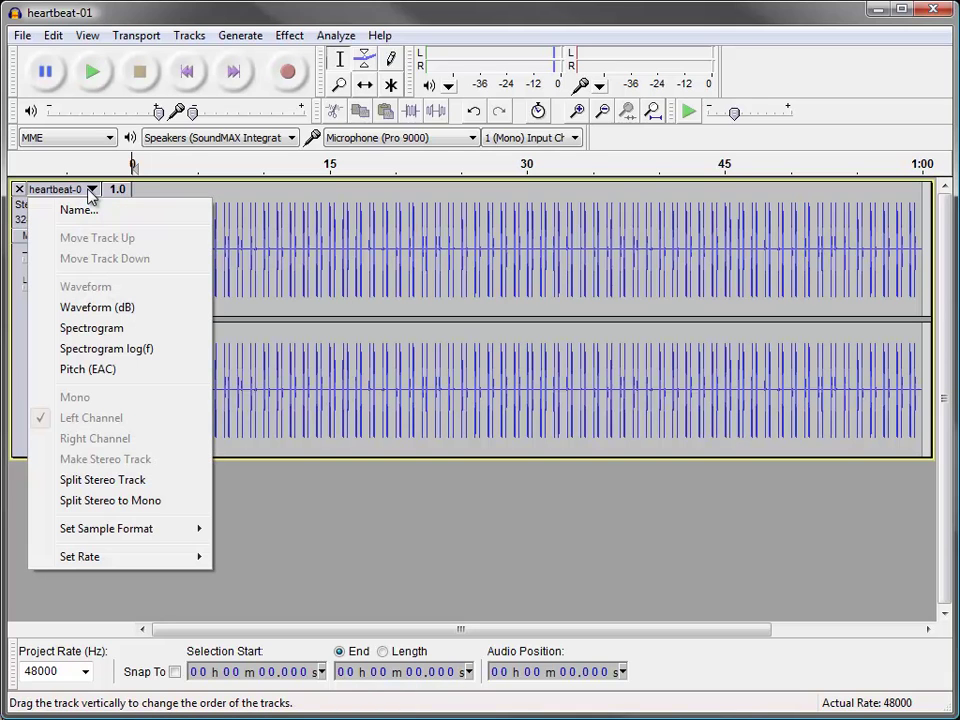
click(128, 487)
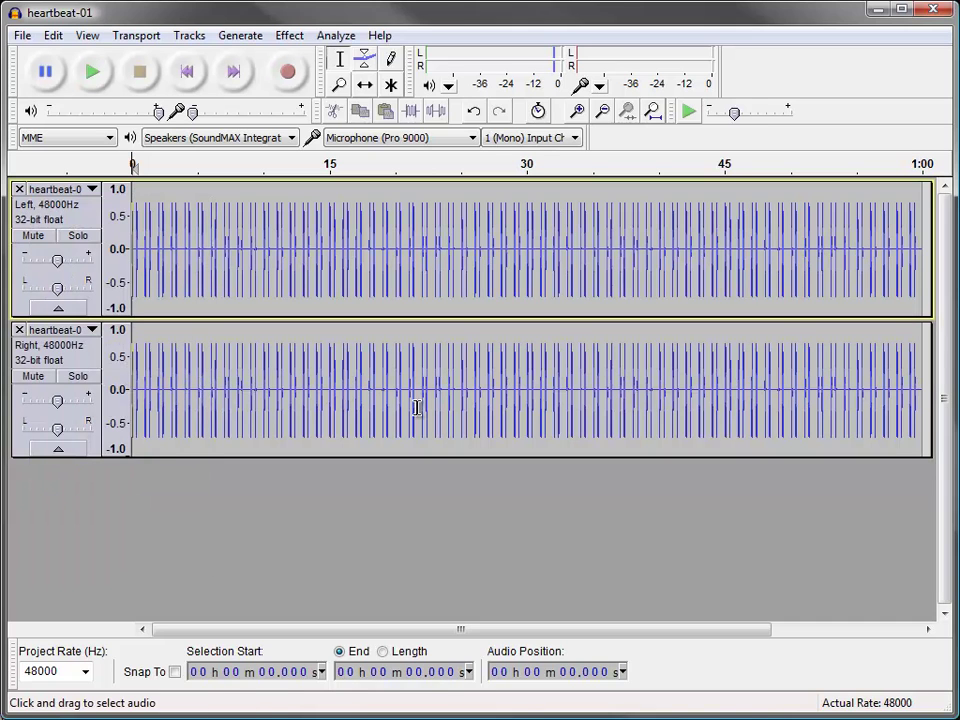
click(19, 330)
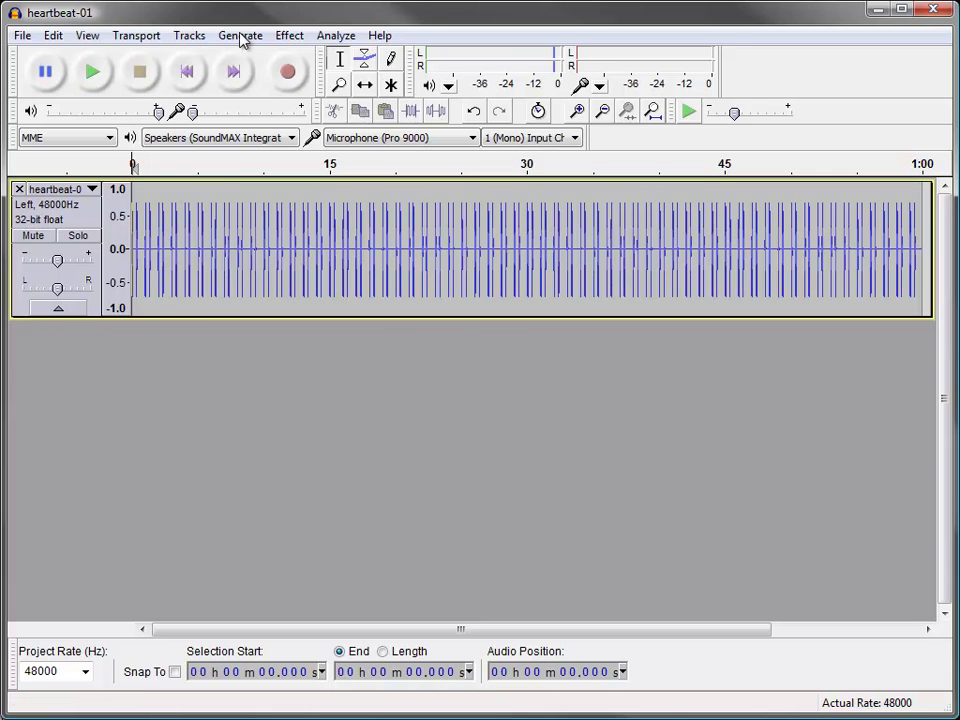
Add a new empty 48000 Hz mono audio track below the Left heartbeat-01 track.
click(190, 38)
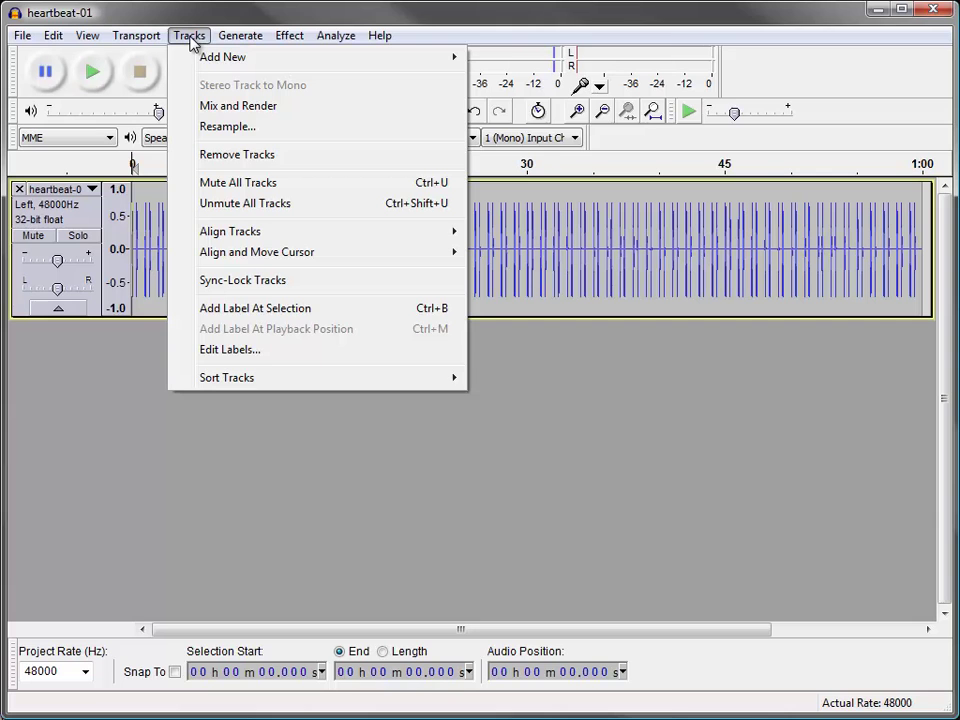
mouse_move(222, 64)
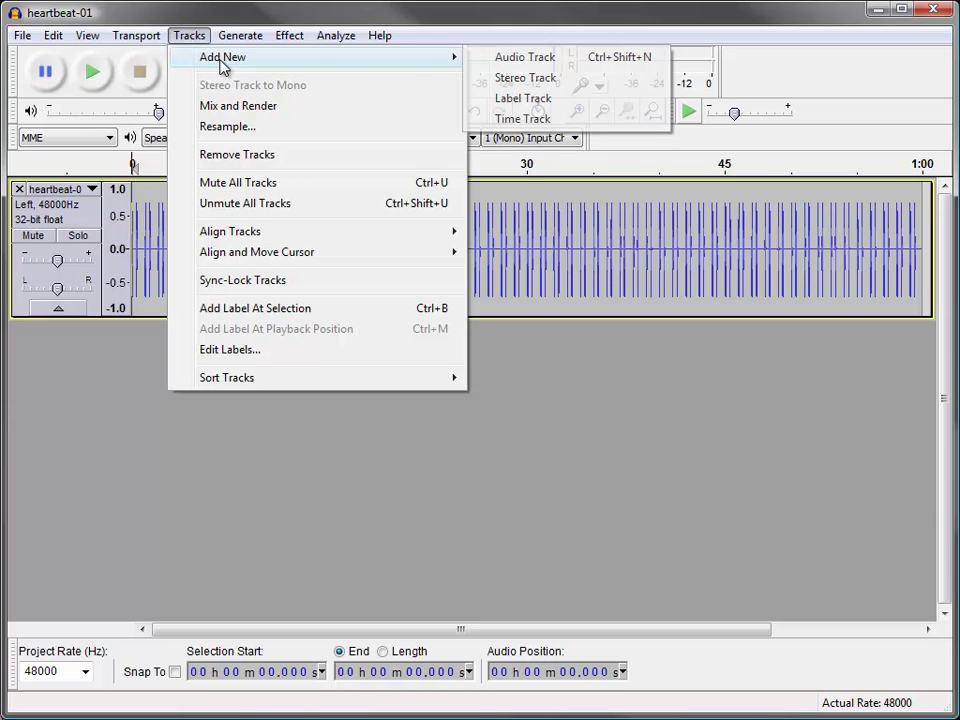
click(544, 60)
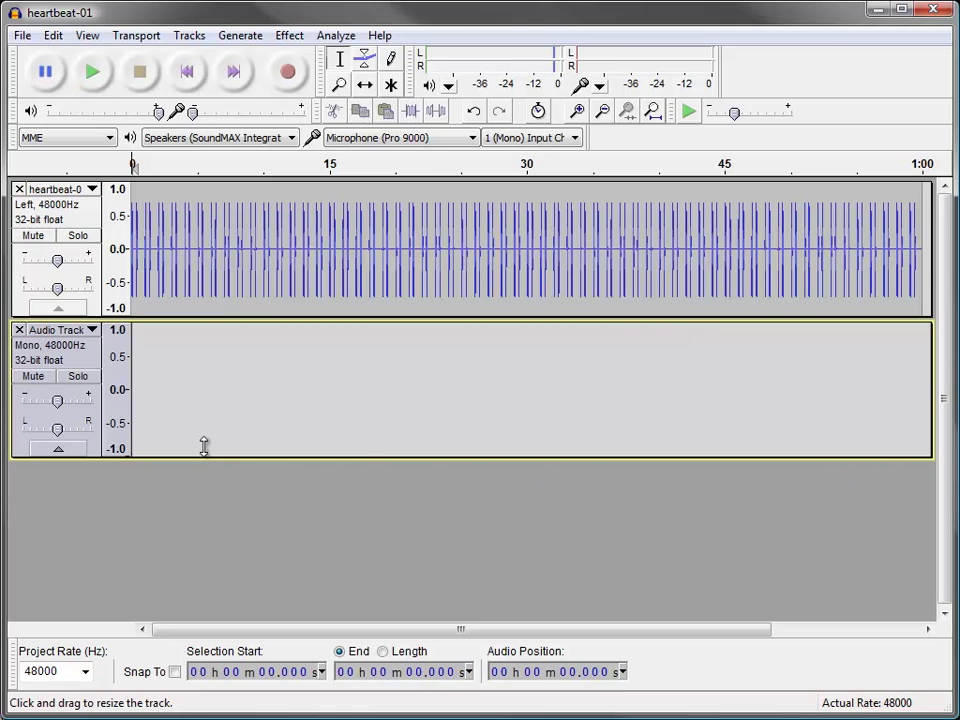
Generate 1 minute of Pink noise at amplitude 0.5 into the new track.
click(245, 36)
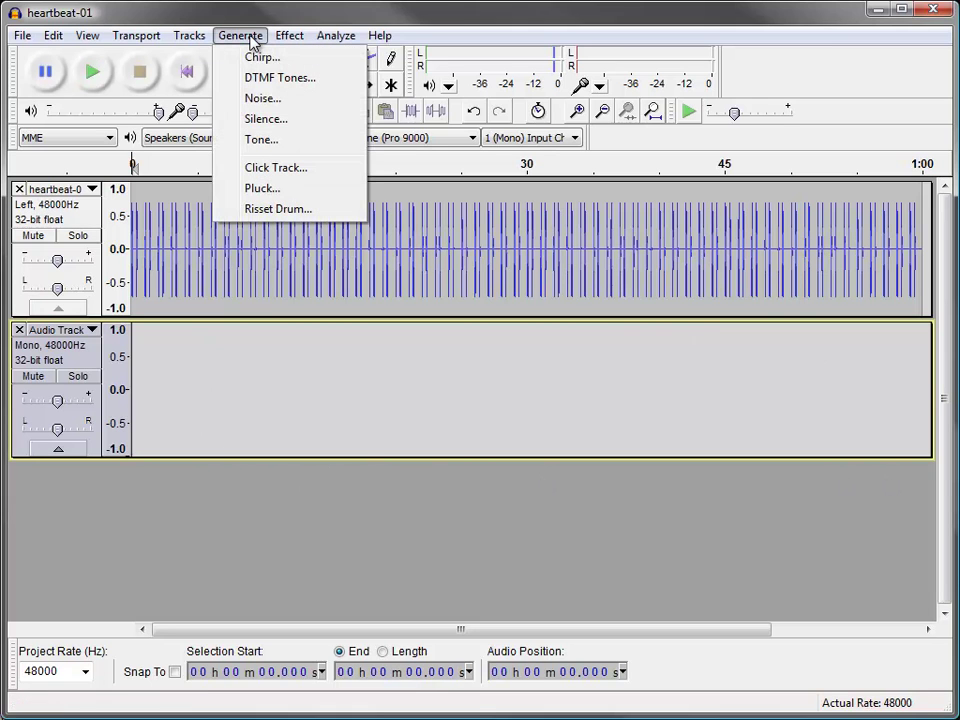
click(266, 99)
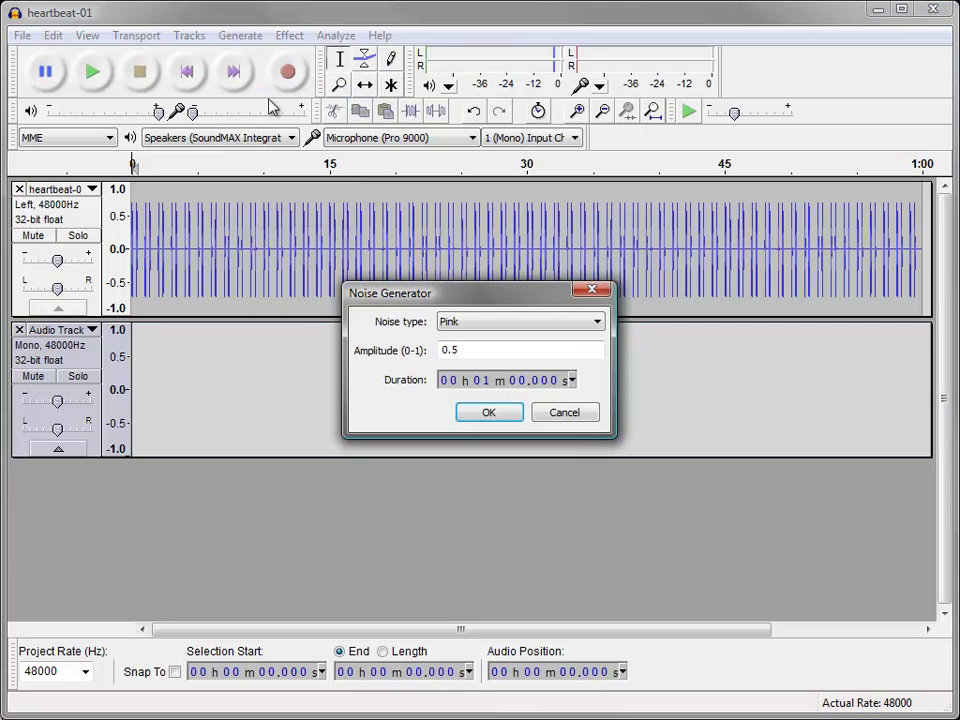
click(597, 322)
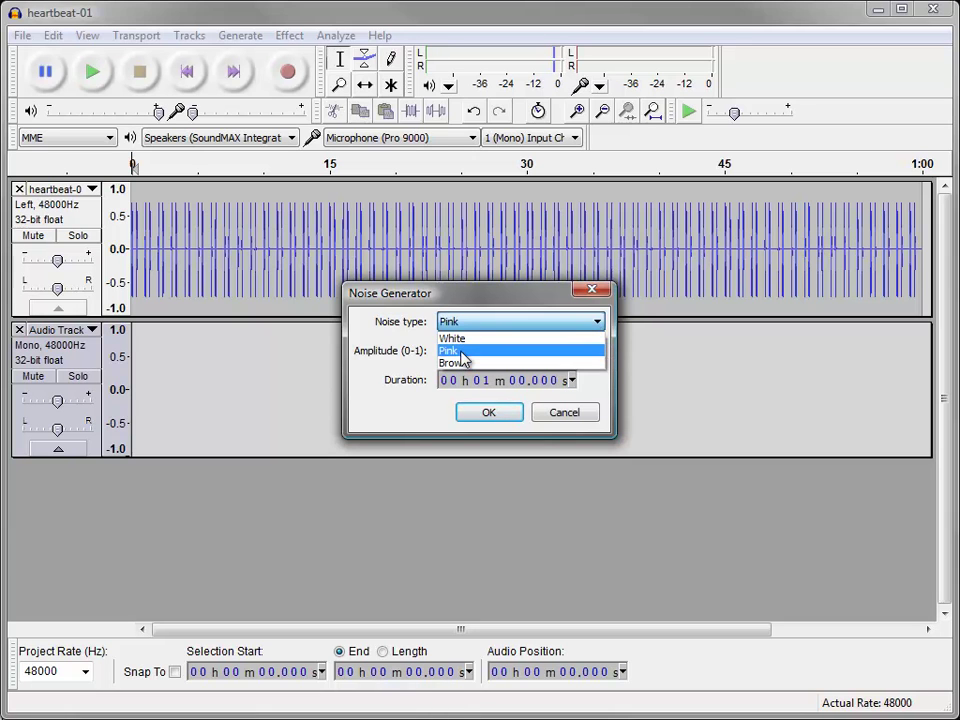
click(462, 352)
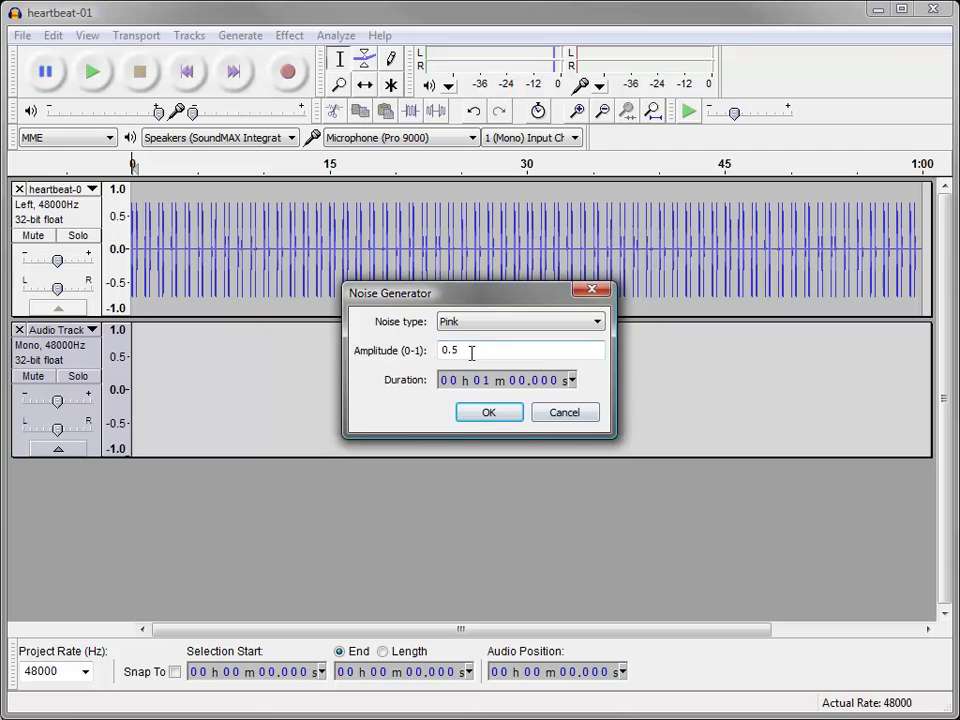
drag(440, 350, 475, 350)
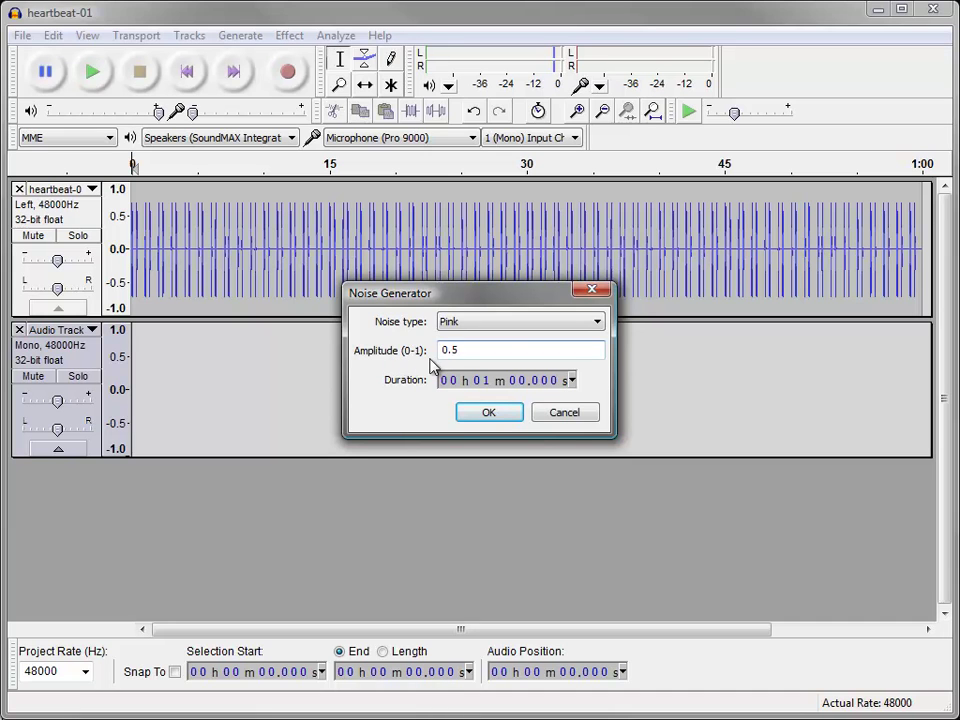
click(471, 392)
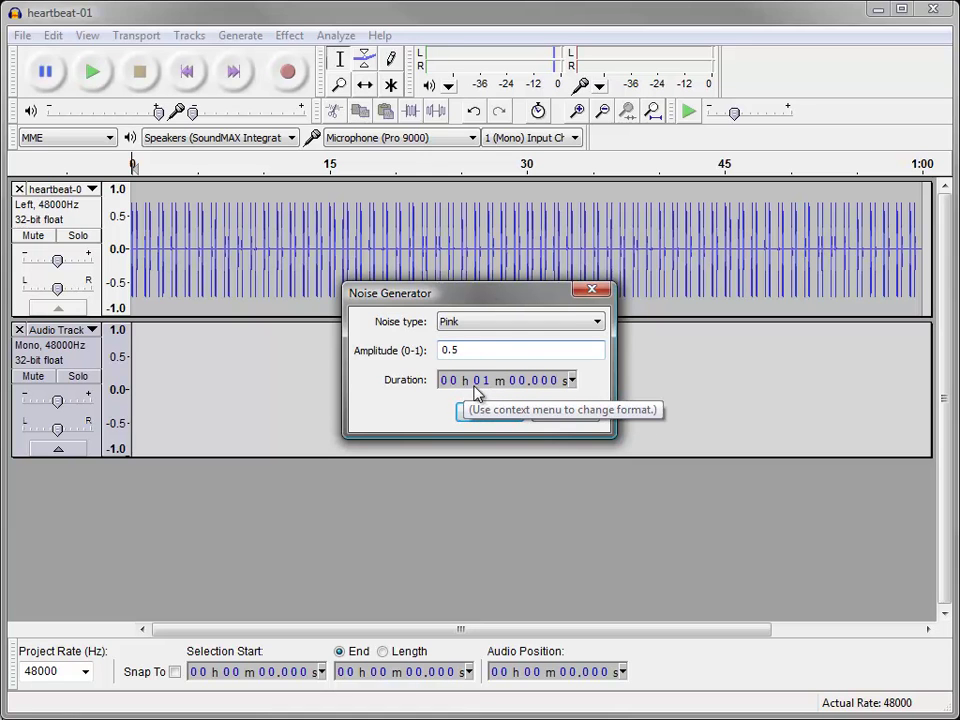
click(497, 415)
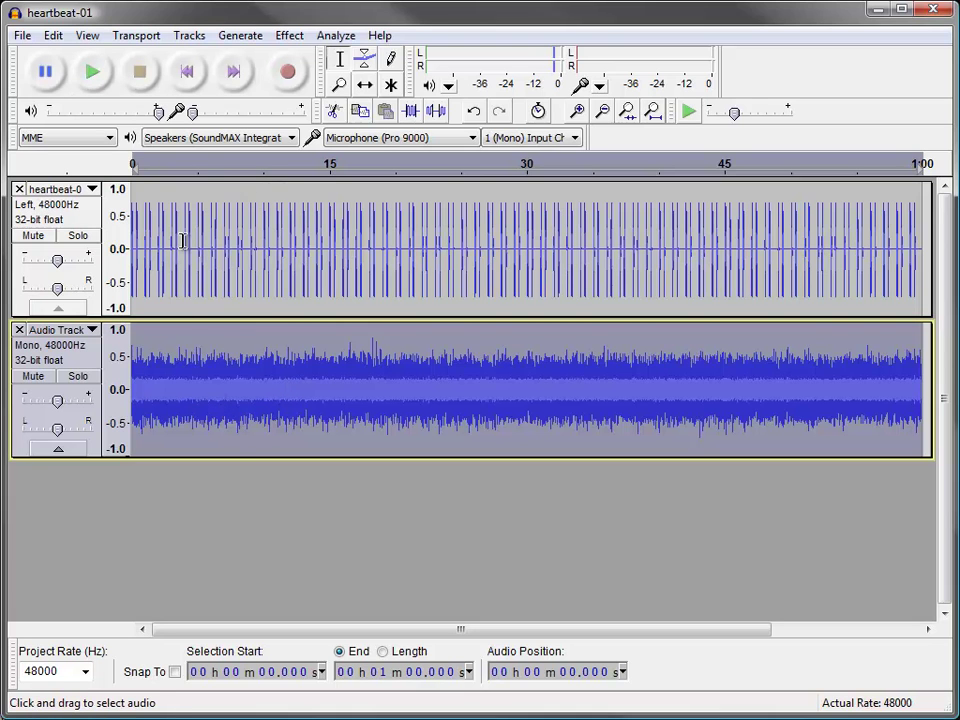
click(90, 71)
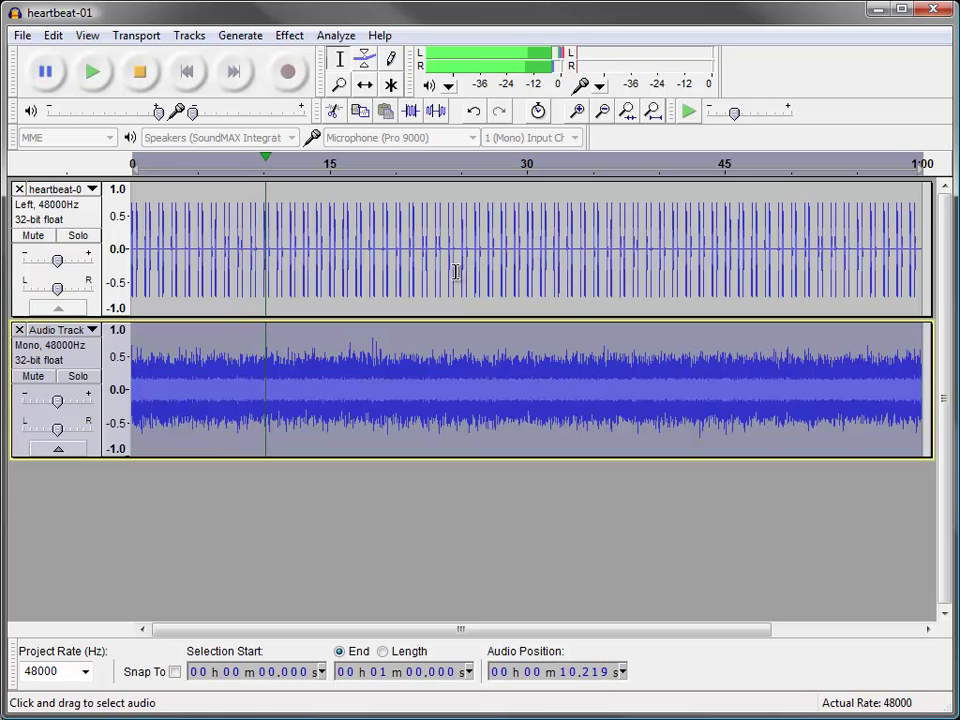
click(140, 71)
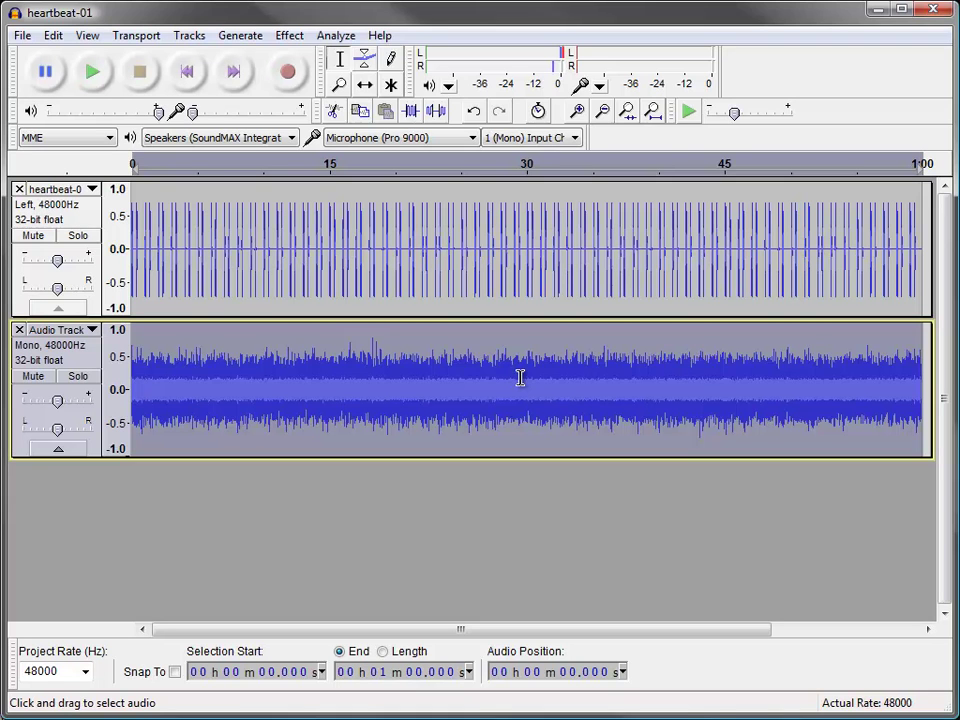
Make a stereo track from the heartbeat and pink-noise tracks, heartbeat left, noise right.
click(91, 190)
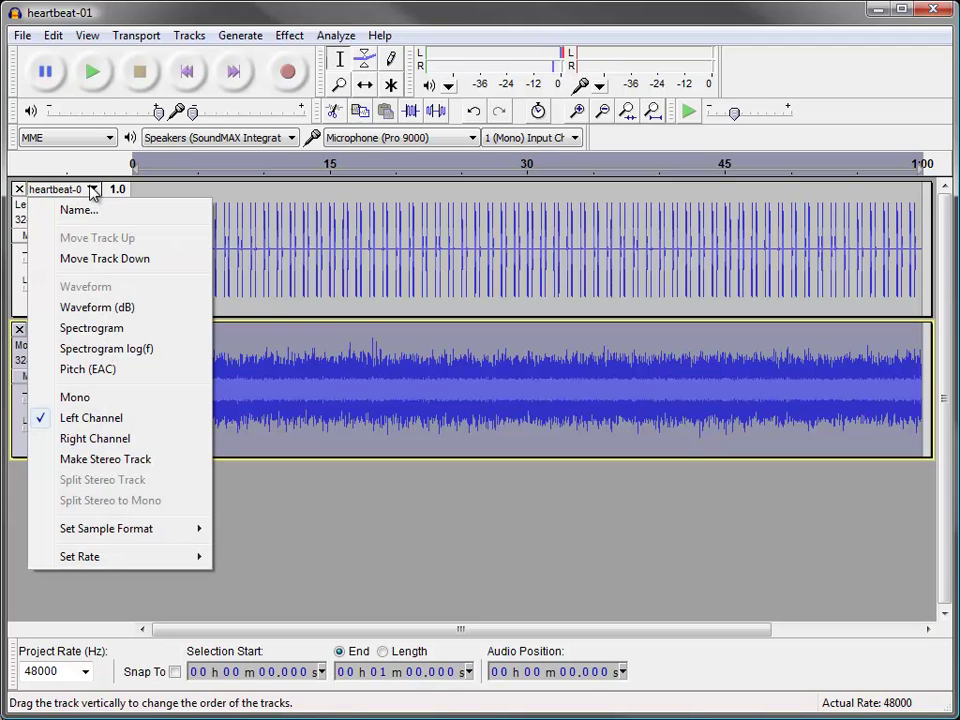
click(105, 459)
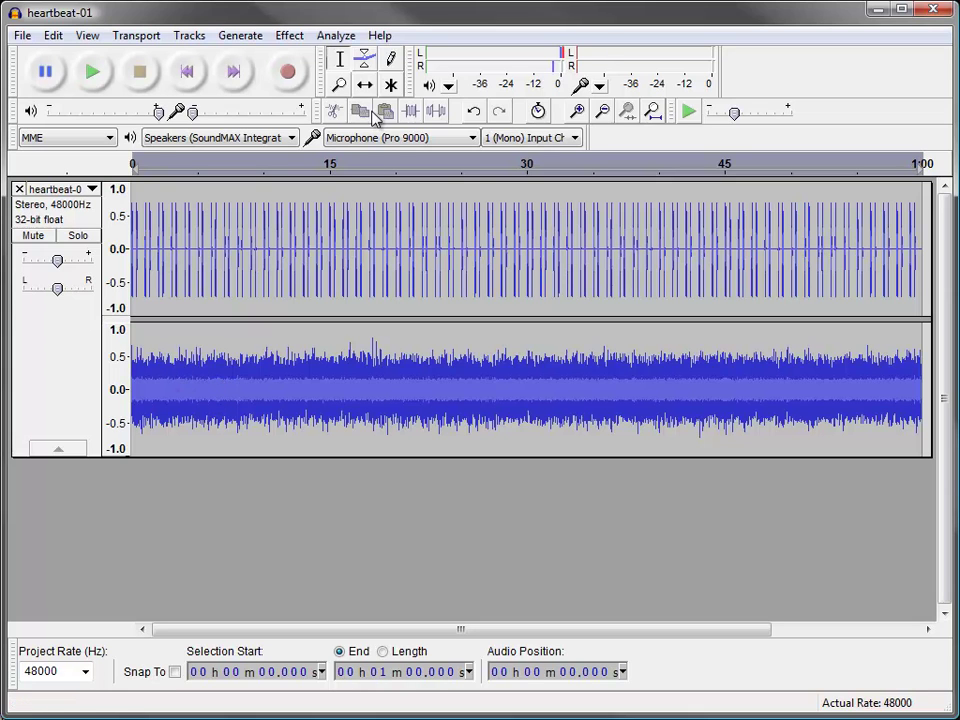
Run a Nyquist Prompt command multiplying (aref s 0) by (aref s 1) into both channels.
click(292, 37)
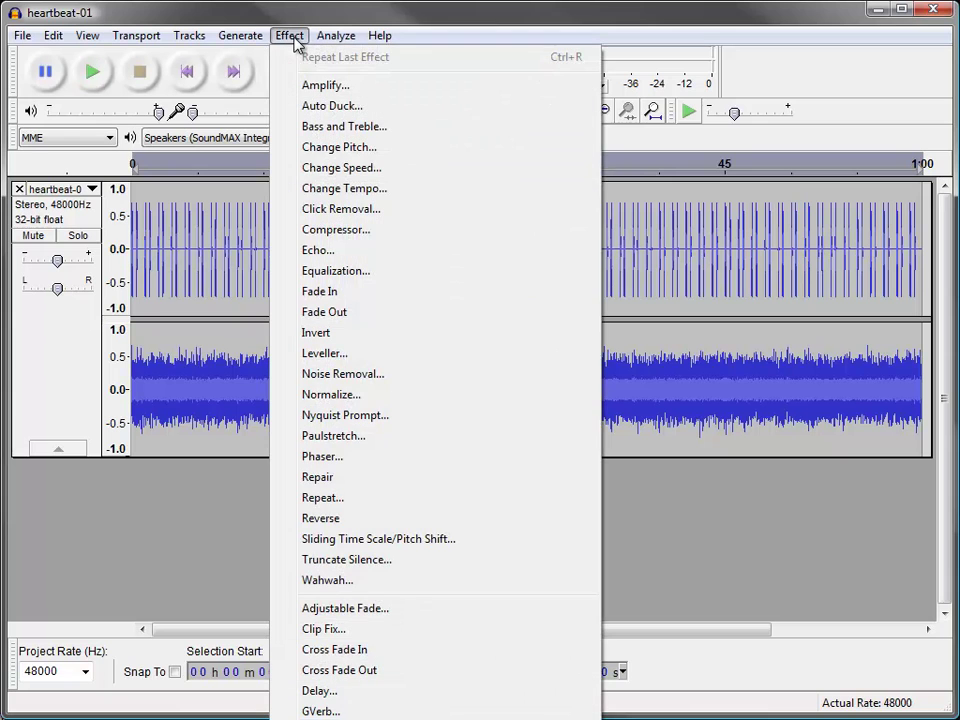
click(336, 418)
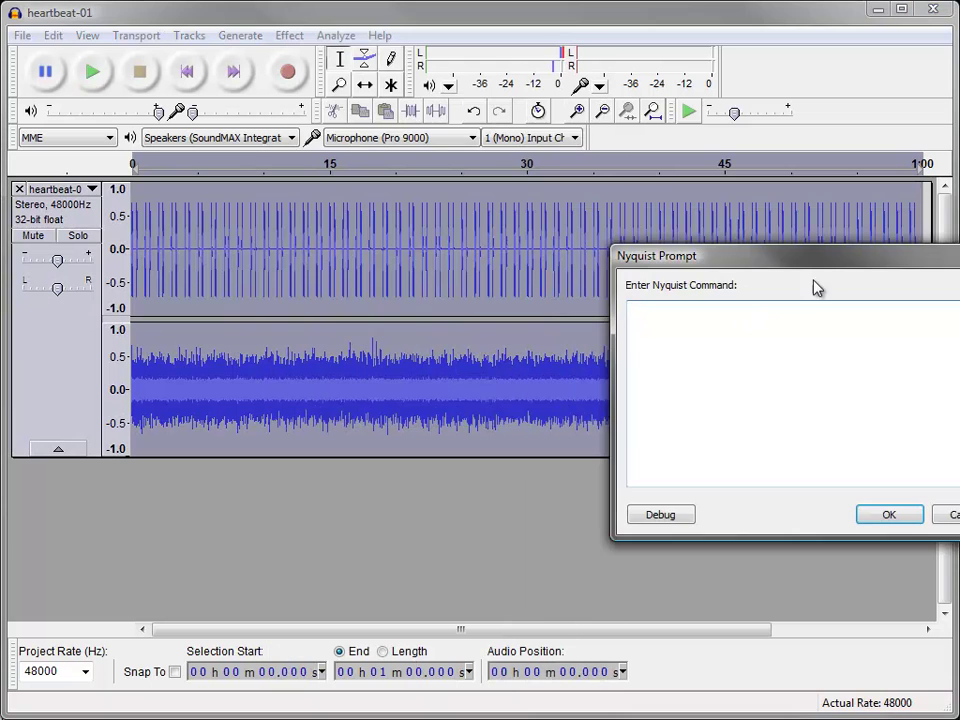
drag(822, 262, 478, 253)
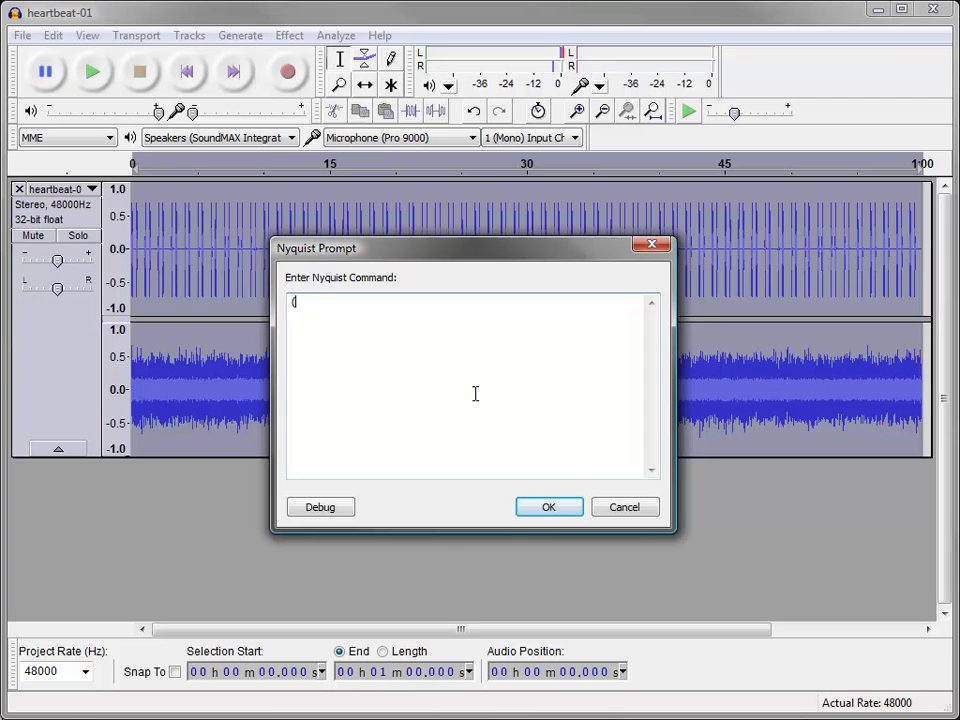
text(vector )
text(   ()
text(mult)
text( ()
text(aref )
text(s 0))
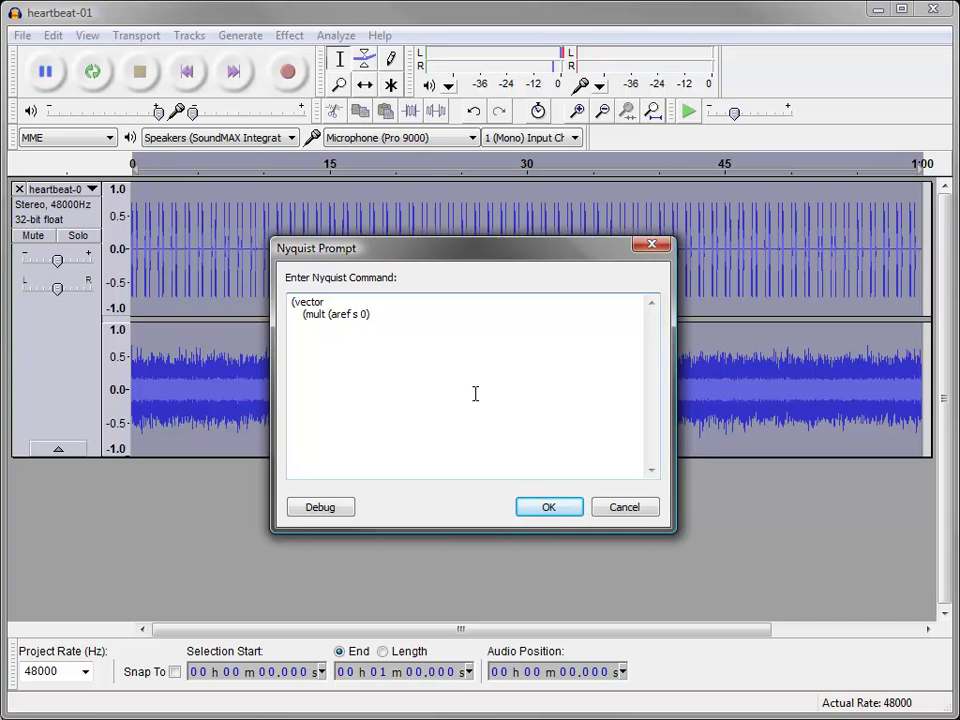
text( (a)
text(ref )
text(s 1))
text() )
text(   ()
text(mult)
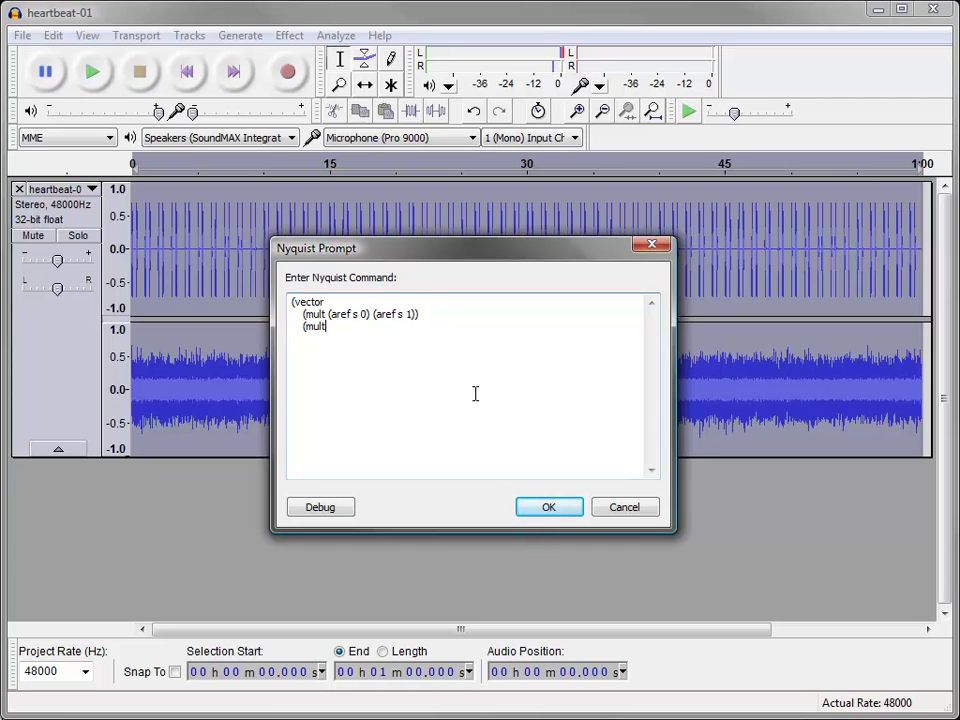
text( a)
key(BackSpace)
text((afe)
key(BackSpace)
key(BackSpace)
text(ref s 0) (aref s 1)))
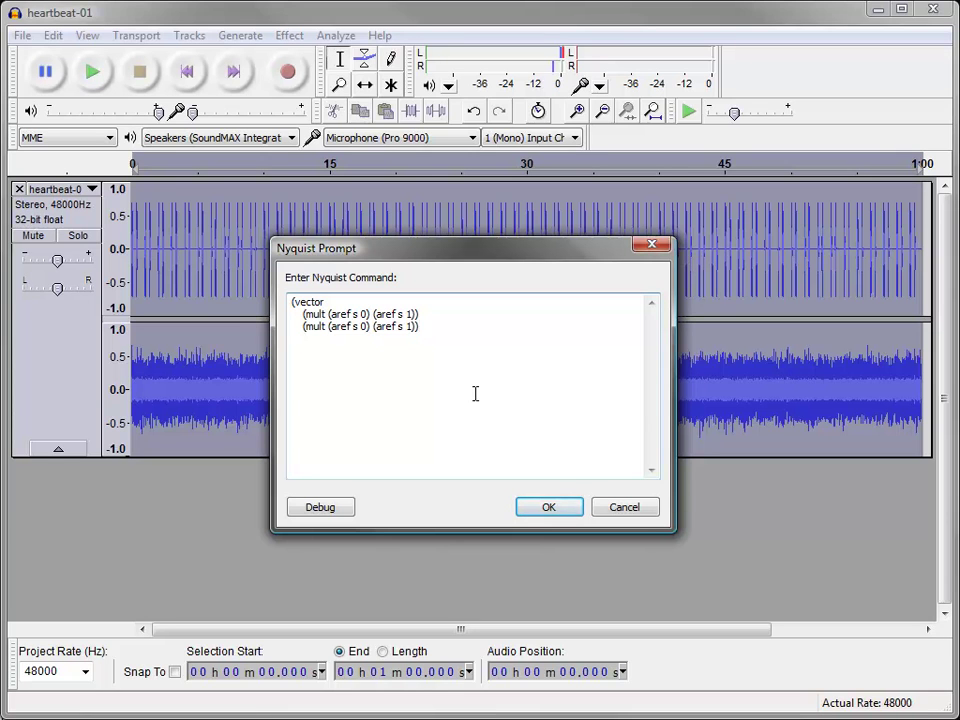
key(Return)
text())
click(567, 510)
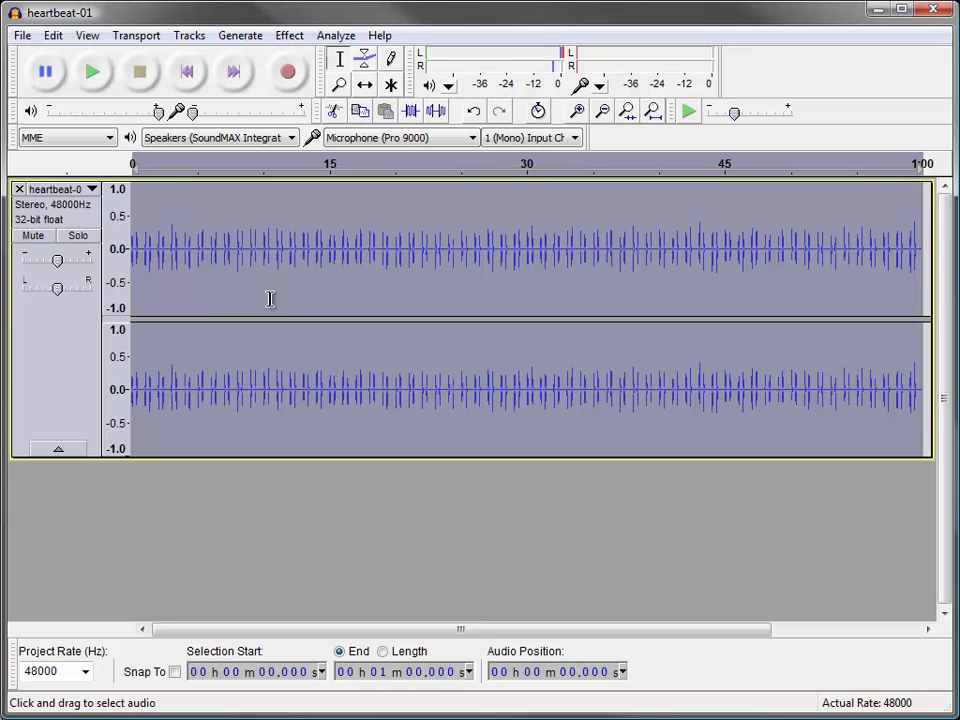
click(90, 74)
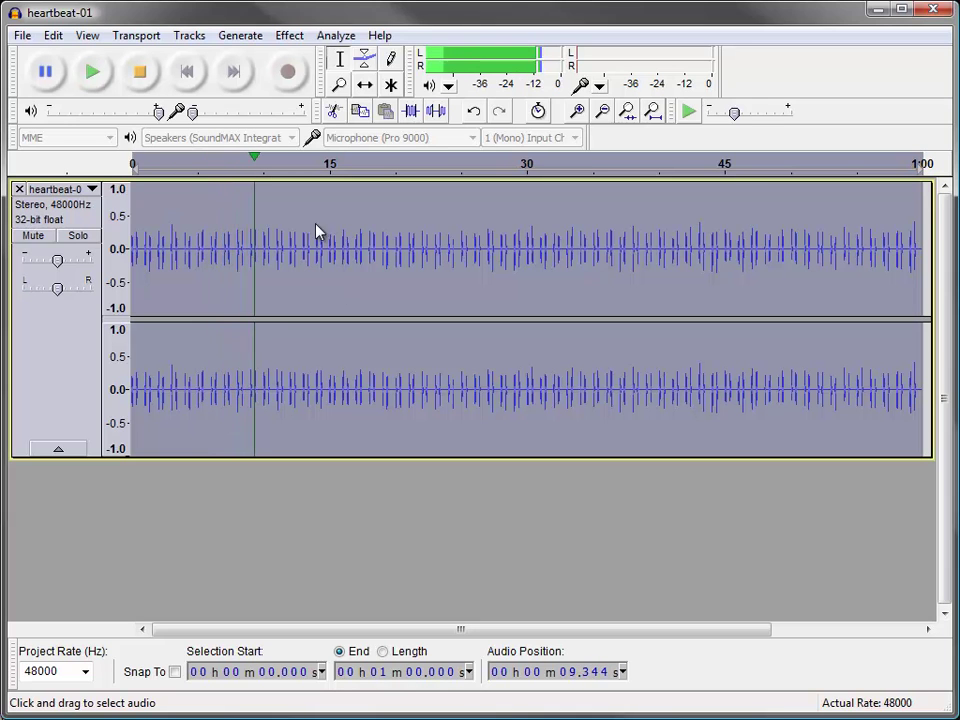
click(141, 72)
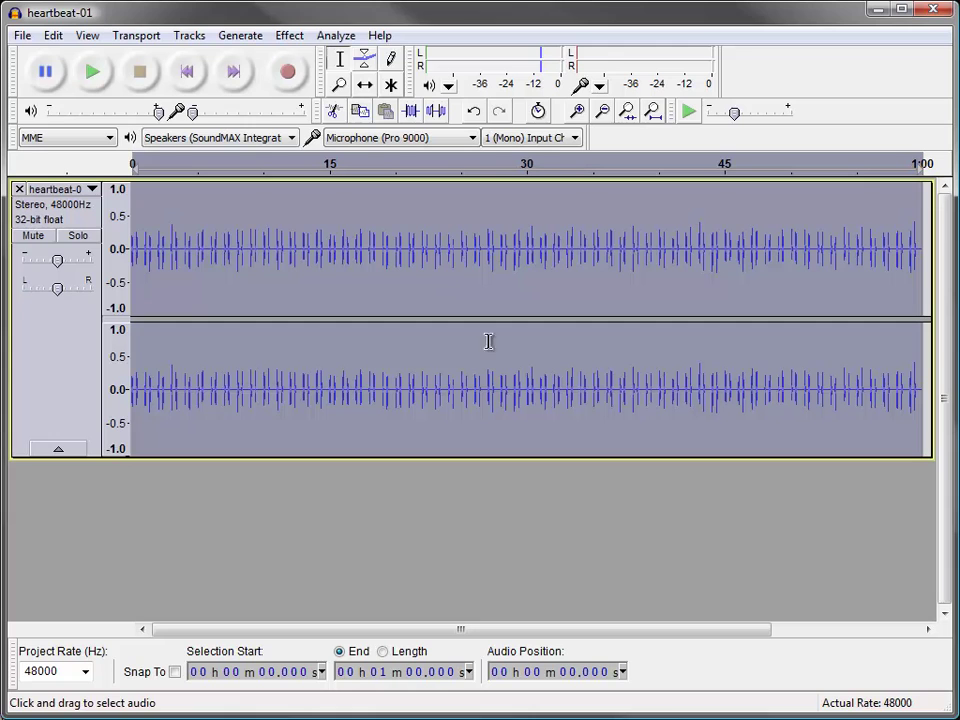
Export heartbeat-pink-noise.wav to Documents as 16-bit PCM WAV, replacing the existing file.
click(23, 36)
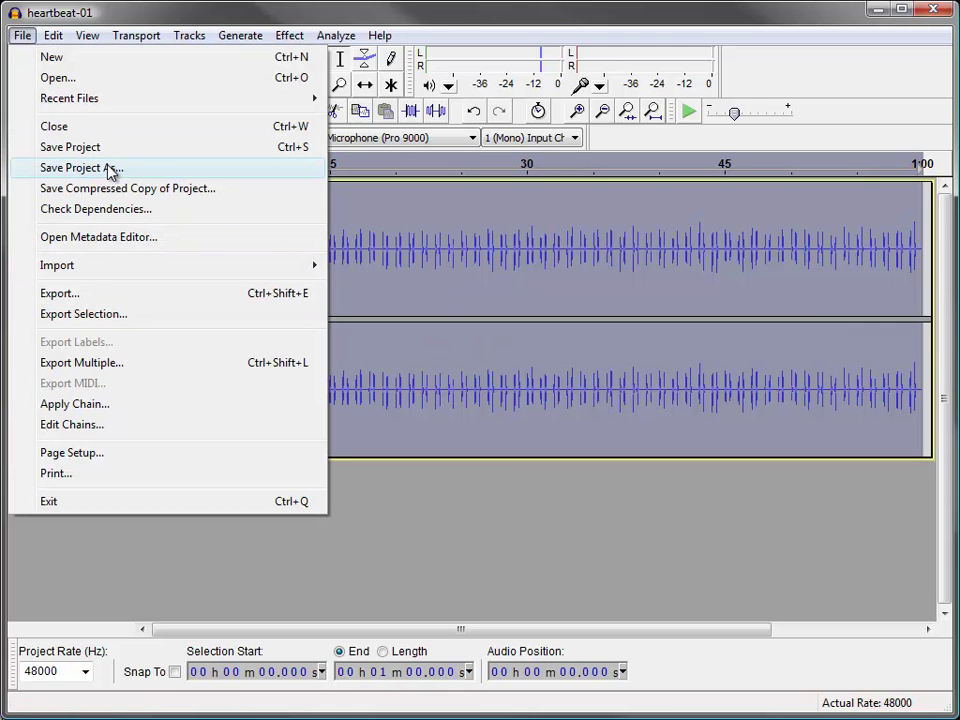
click(101, 296)
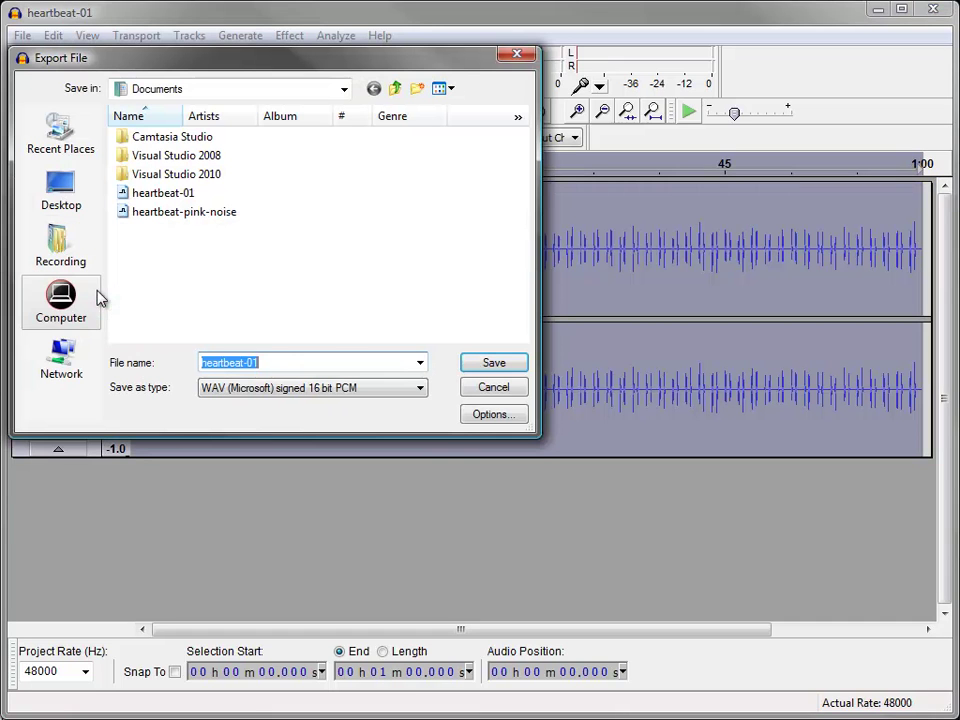
click(206, 216)
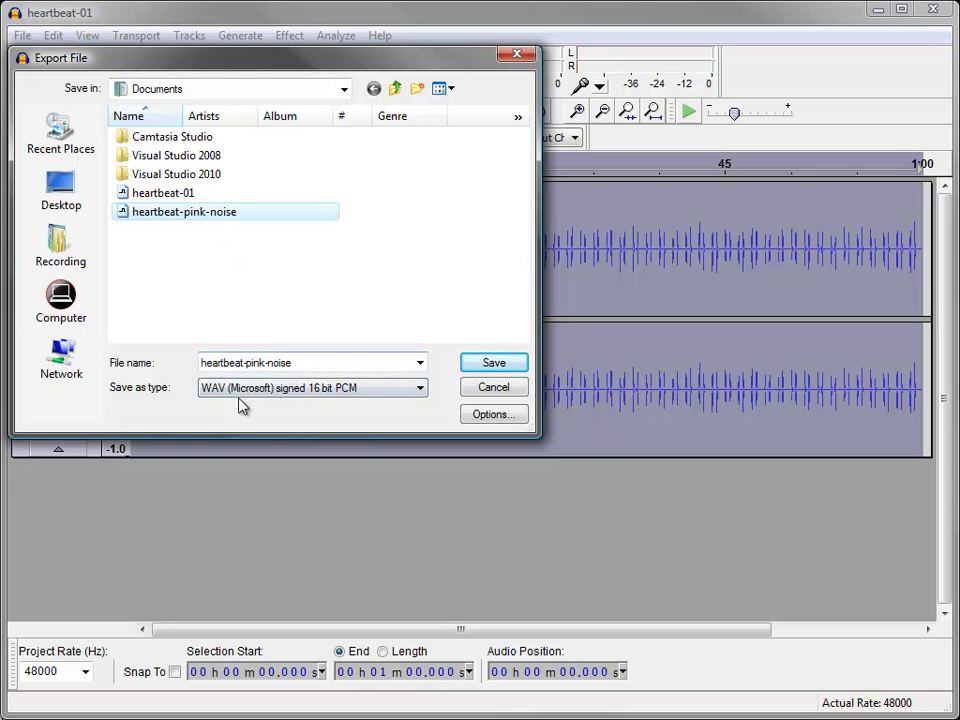
click(424, 391)
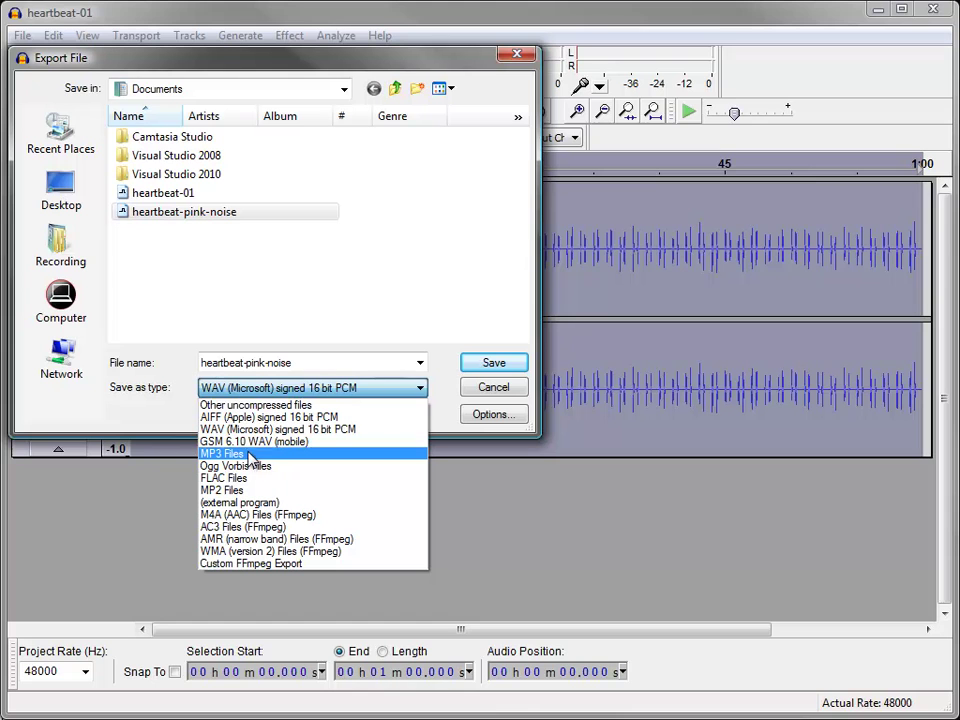
click(314, 429)
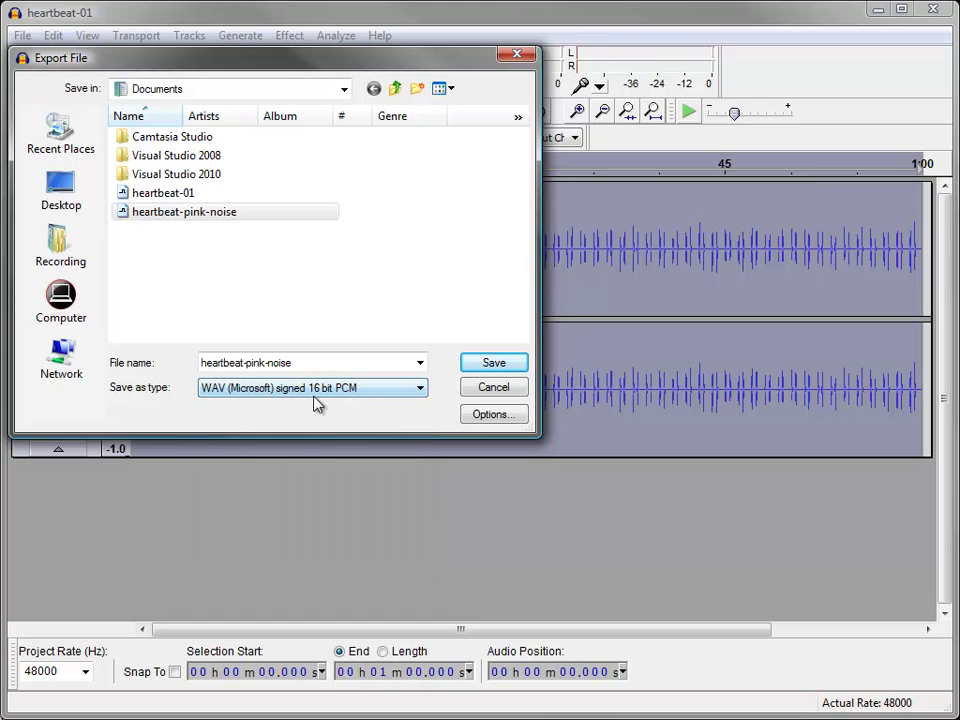
click(493, 363)
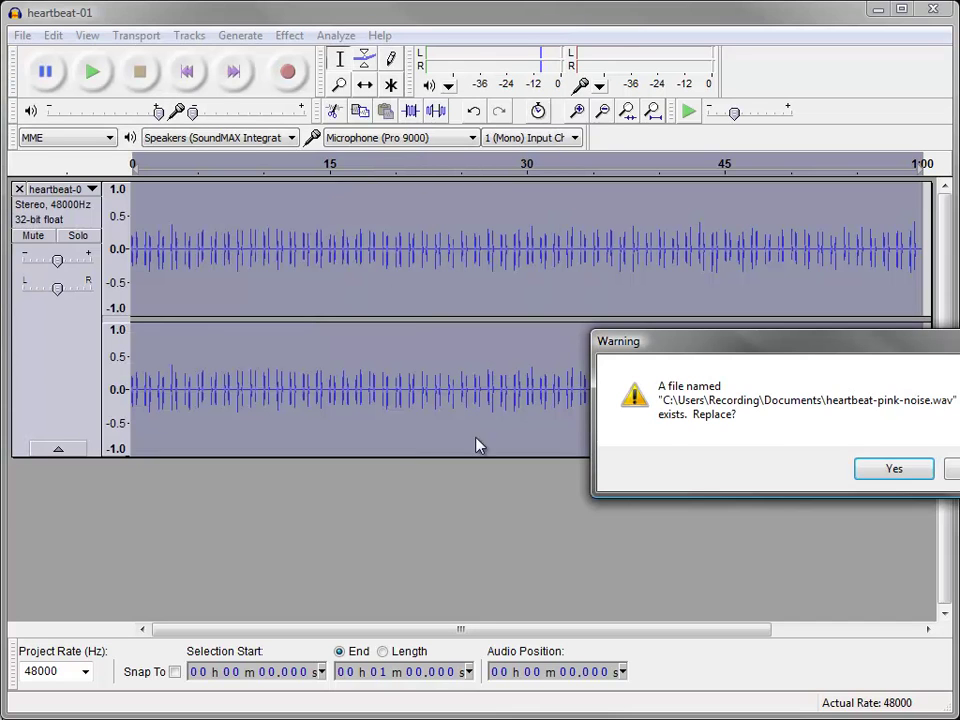
drag(675, 343, 345, 300)
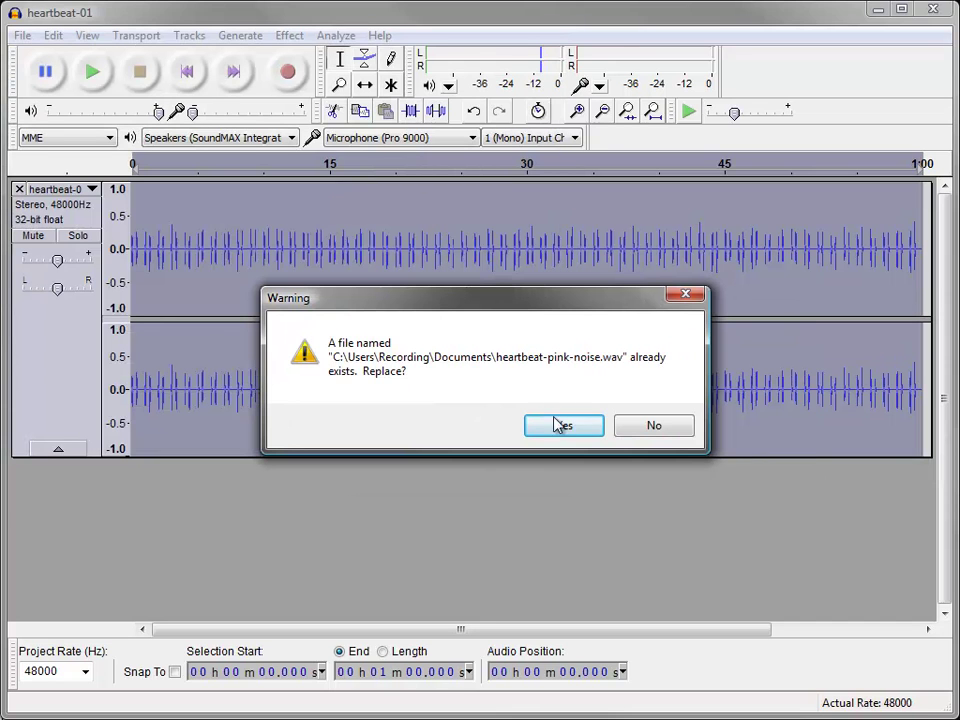
click(568, 430)
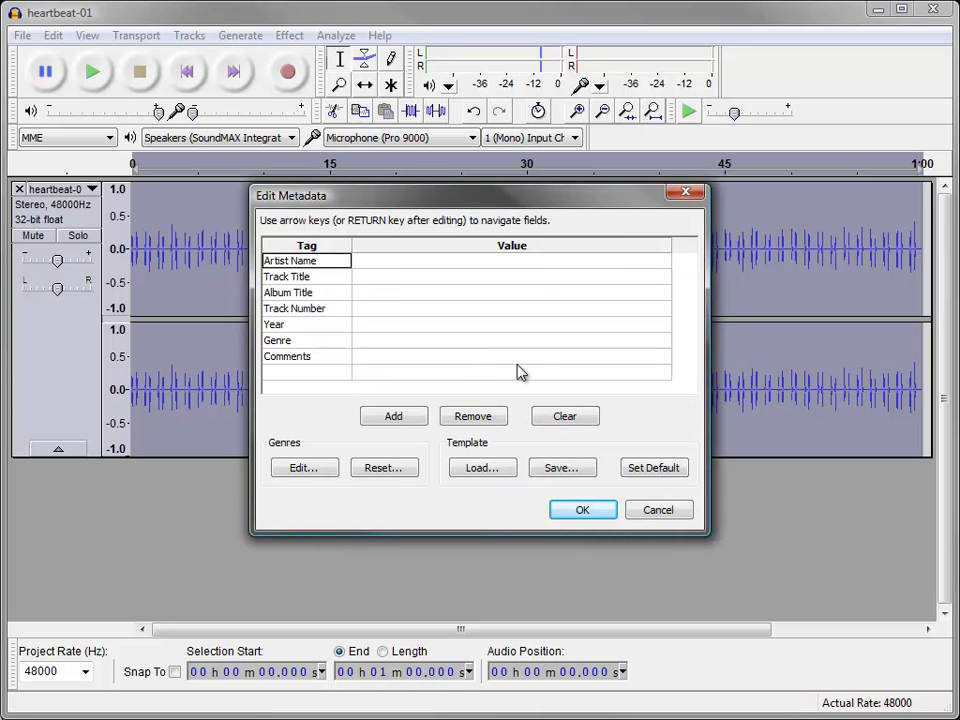
click(589, 517)
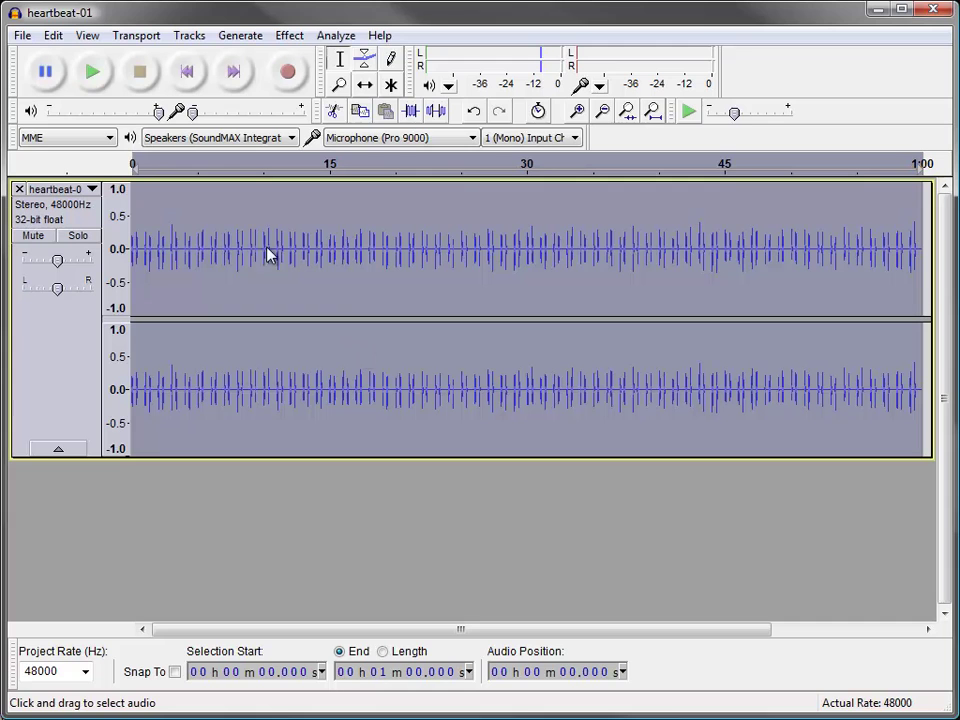
click(92, 71)
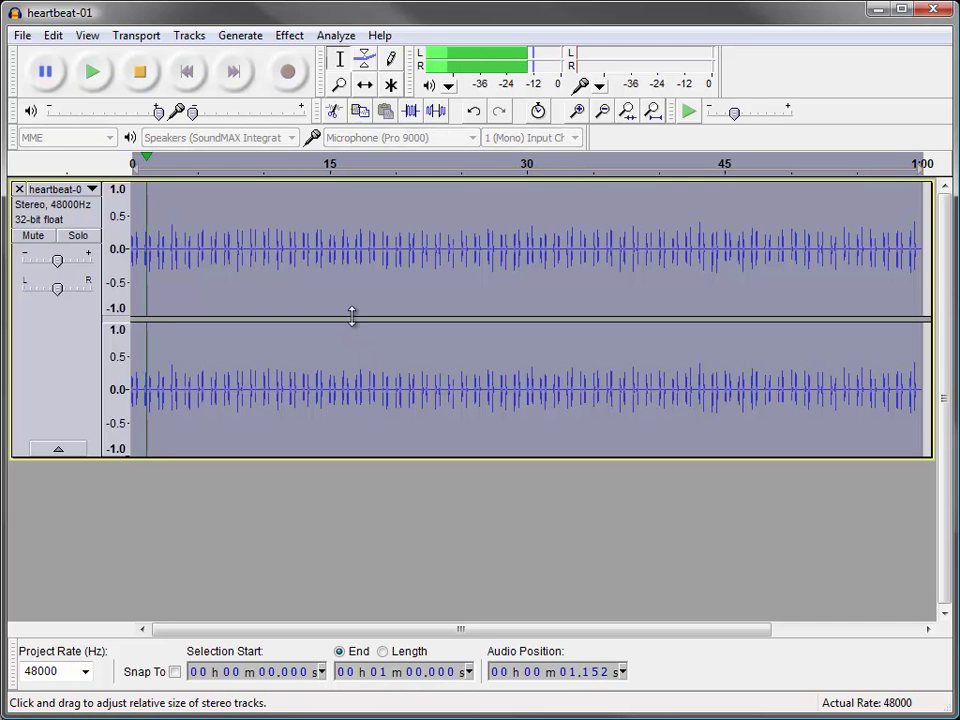
click(146, 76)
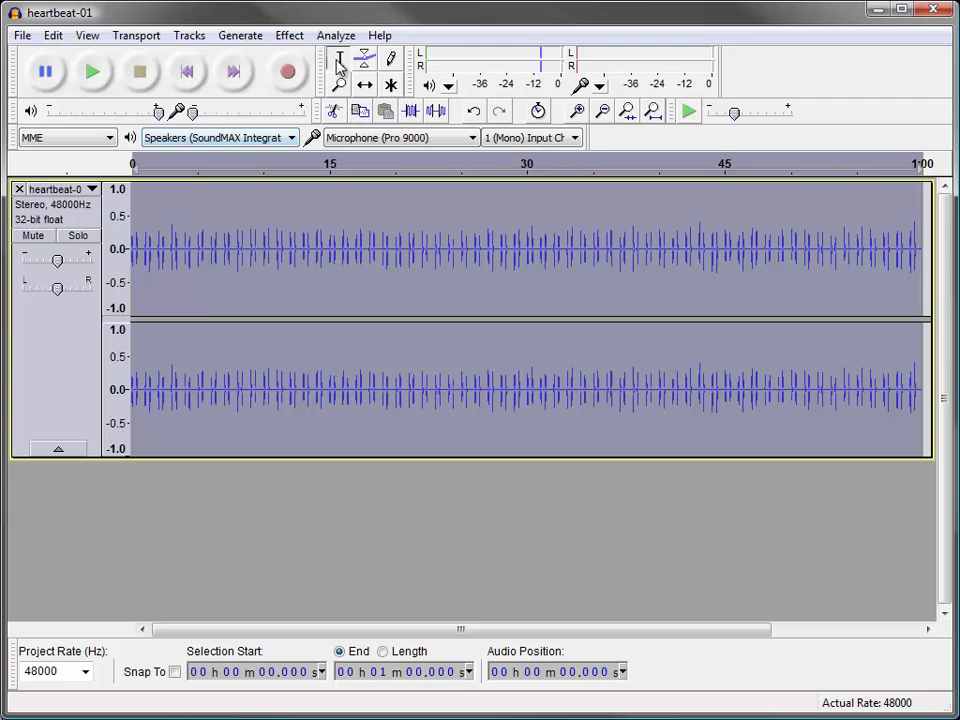
Apply Paulstretch with stretch factor 1 and time resolution 0.1 seconds.
click(291, 38)
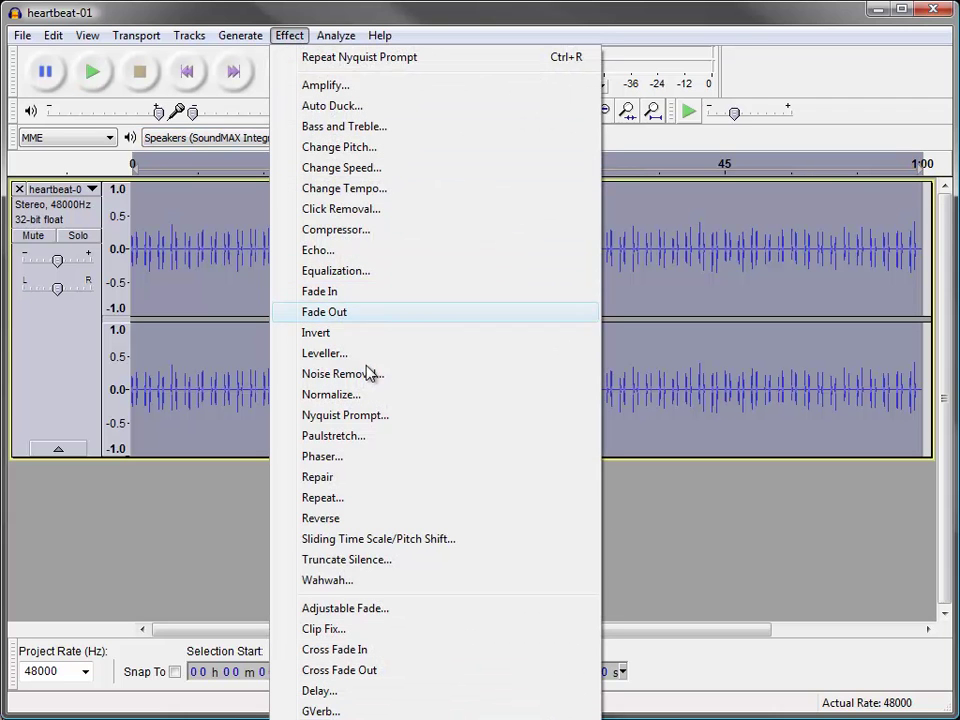
click(369, 441)
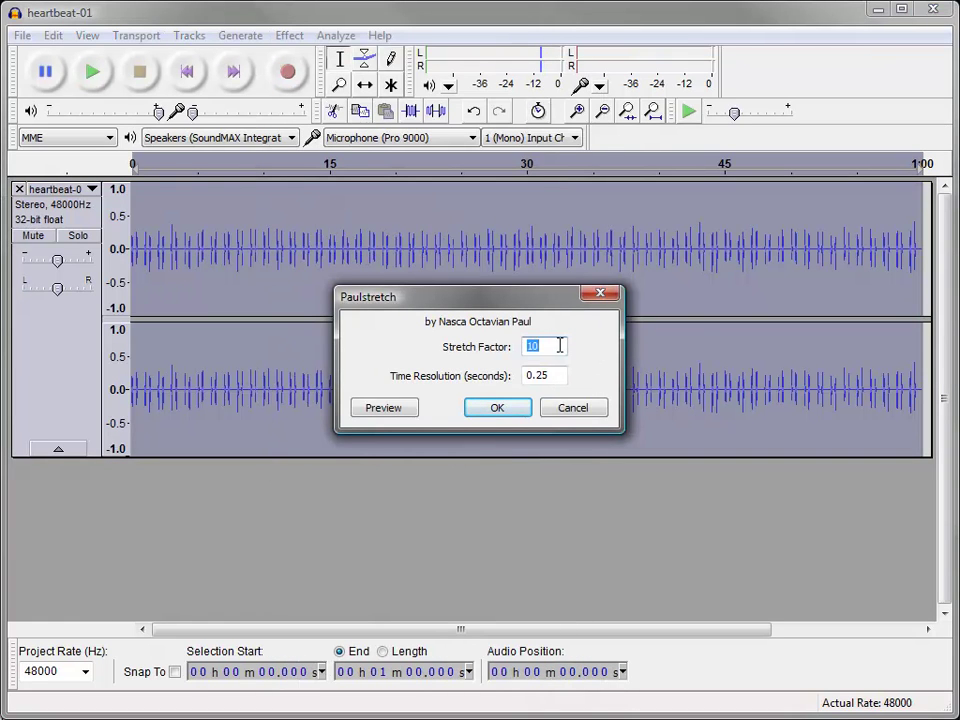
key(BackSpace)
text(1)
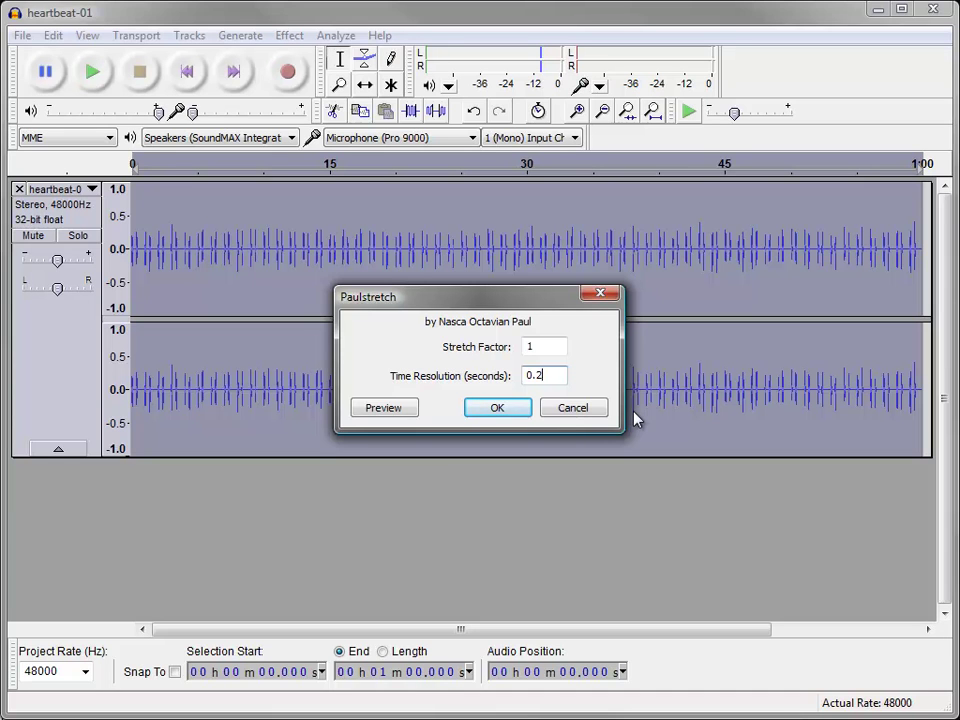
key(BackSpace)
click(510, 409)
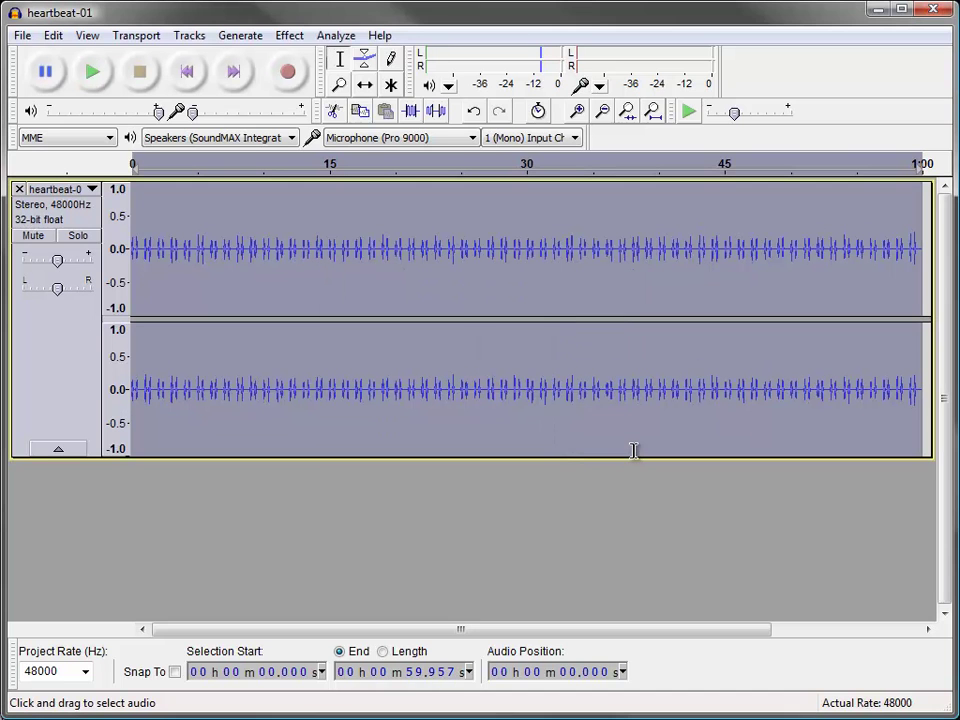
click(92, 71)
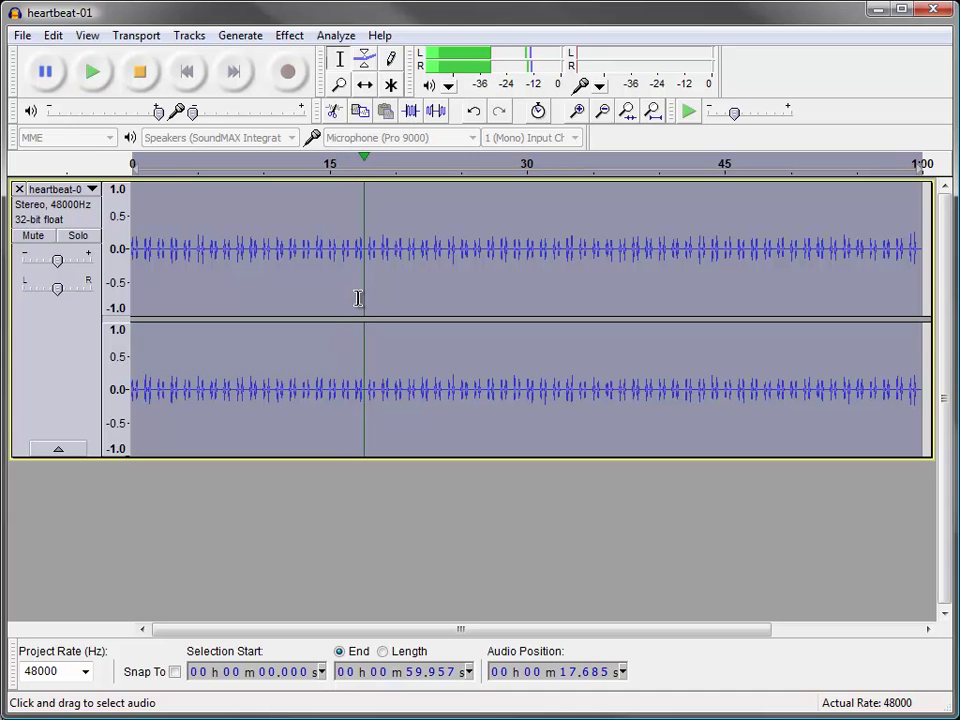
Stop playback and start a WAV export named heartbeat-pink-noise-w-Paulstretch-1-0.1.
click(141, 78)
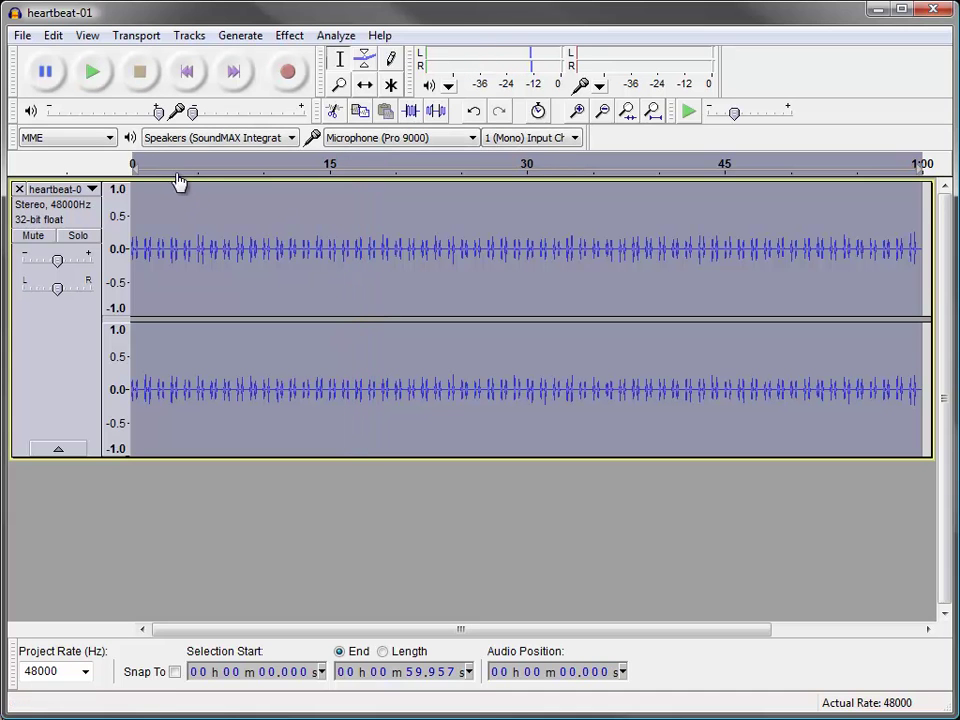
click(21, 37)
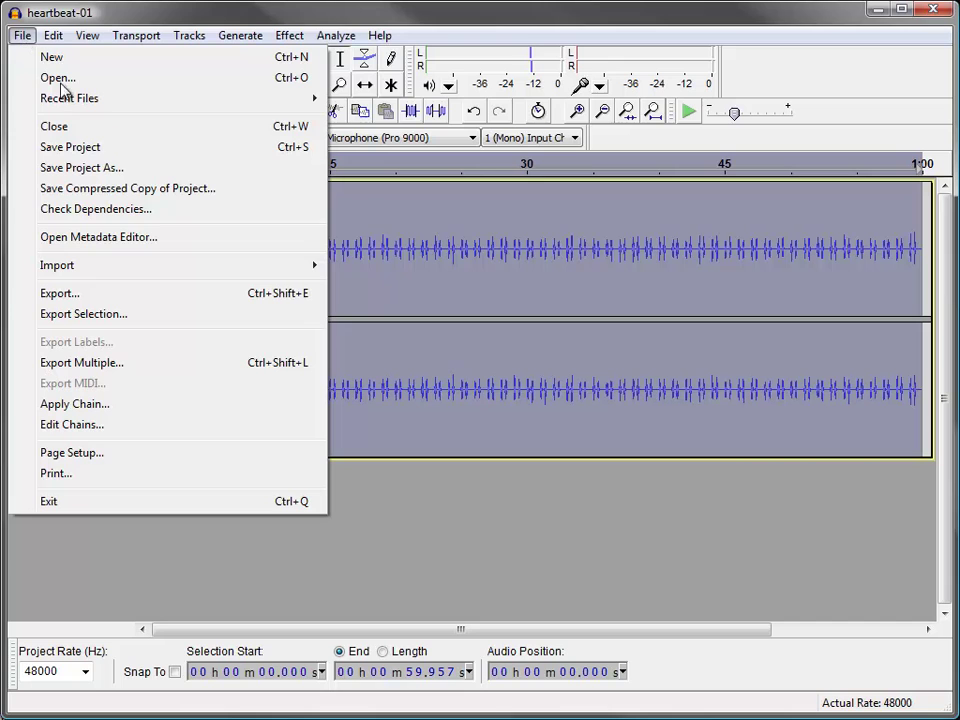
click(115, 295)
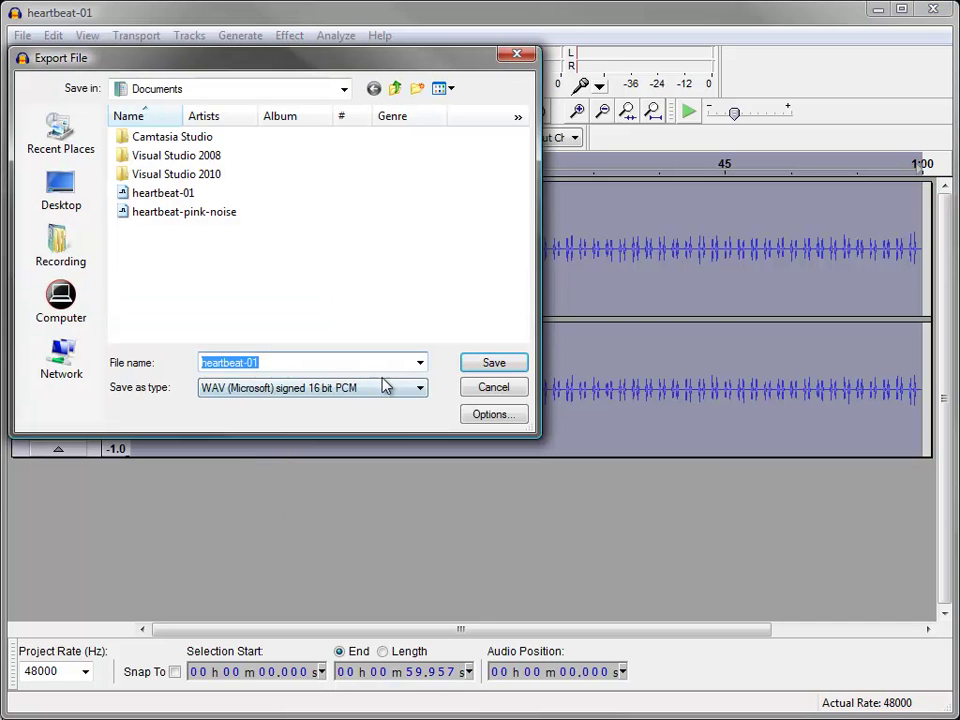
click(288, 358)
key(BackSpace)
key(BackSpace)
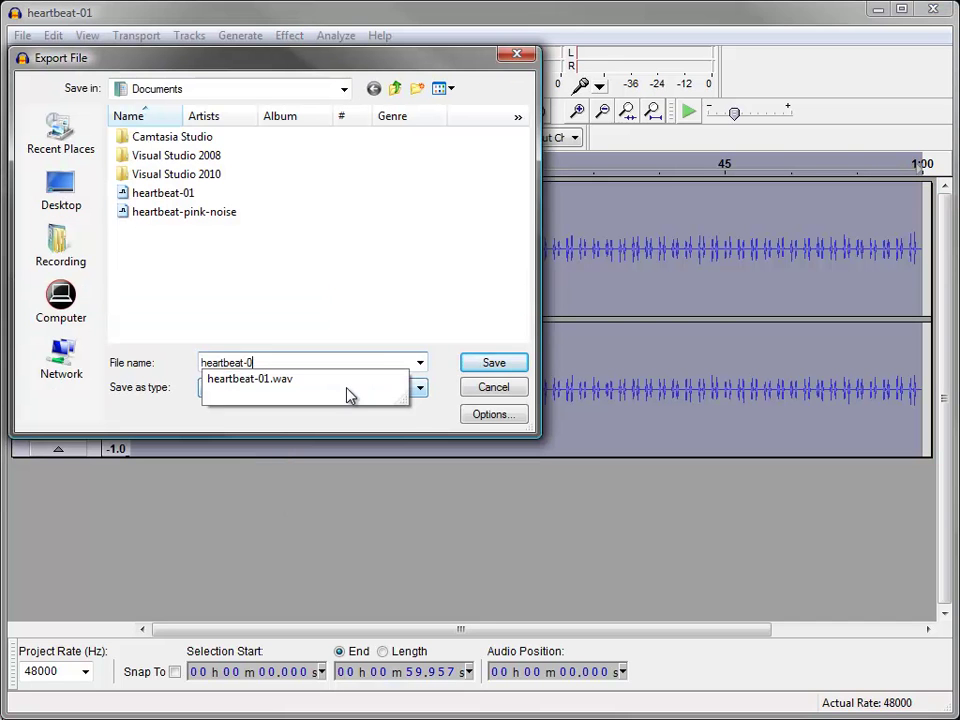
key(BackSpace)
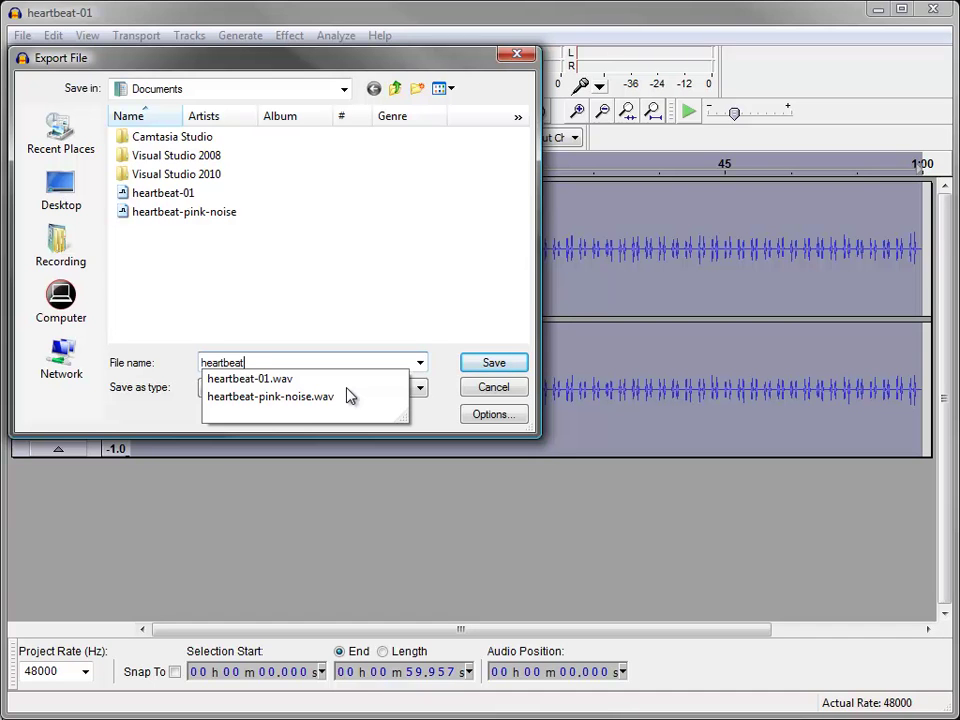
text(-pink)
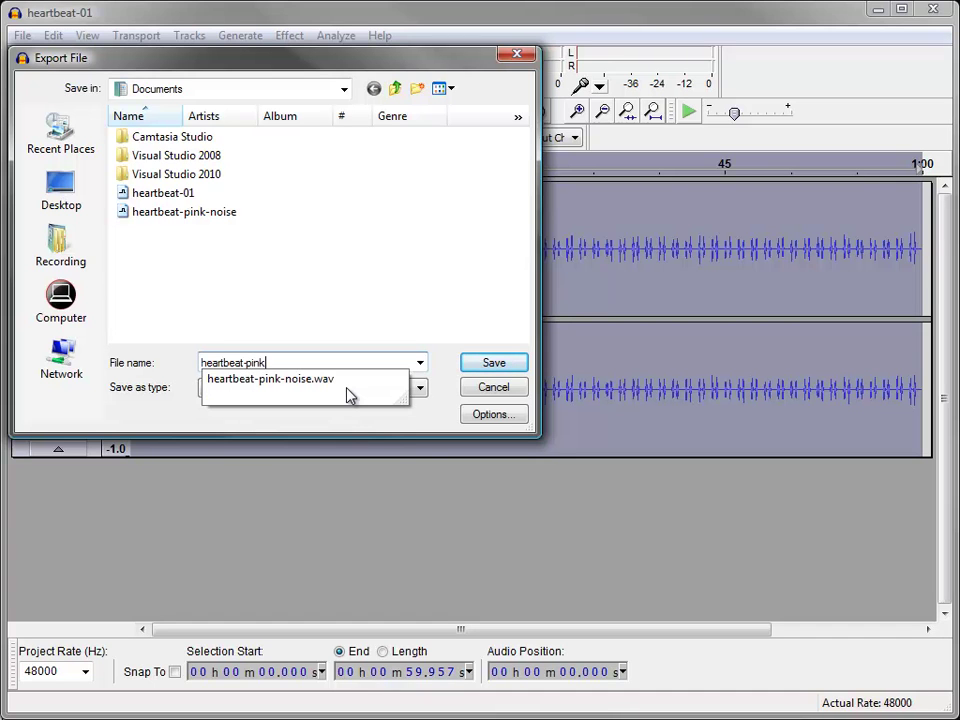
text(-noise-2)
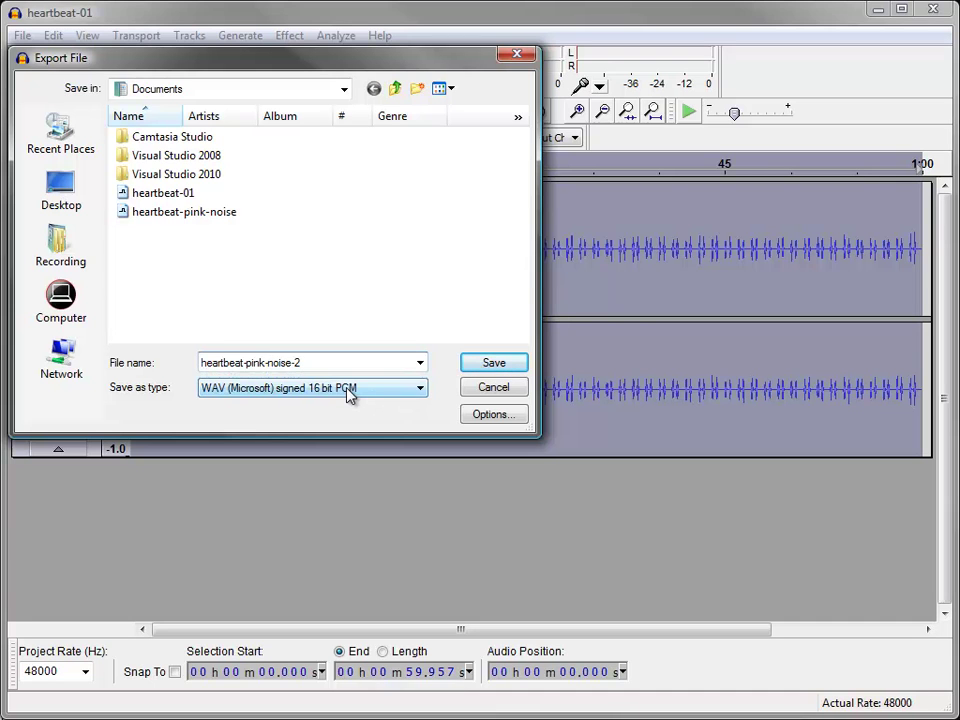
key(BackSpace)
text(w-Paul)
text(stretch-1-0.1)
Save the export without a .wav extension or metadata, then play the stretched track.
click(493, 367)
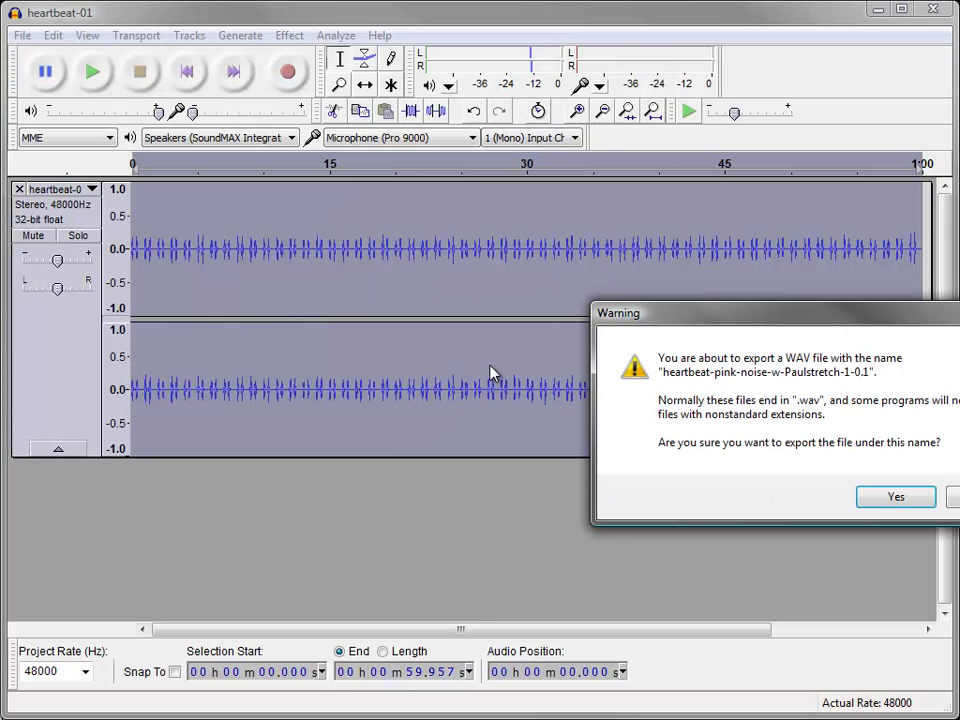
click(900, 500)
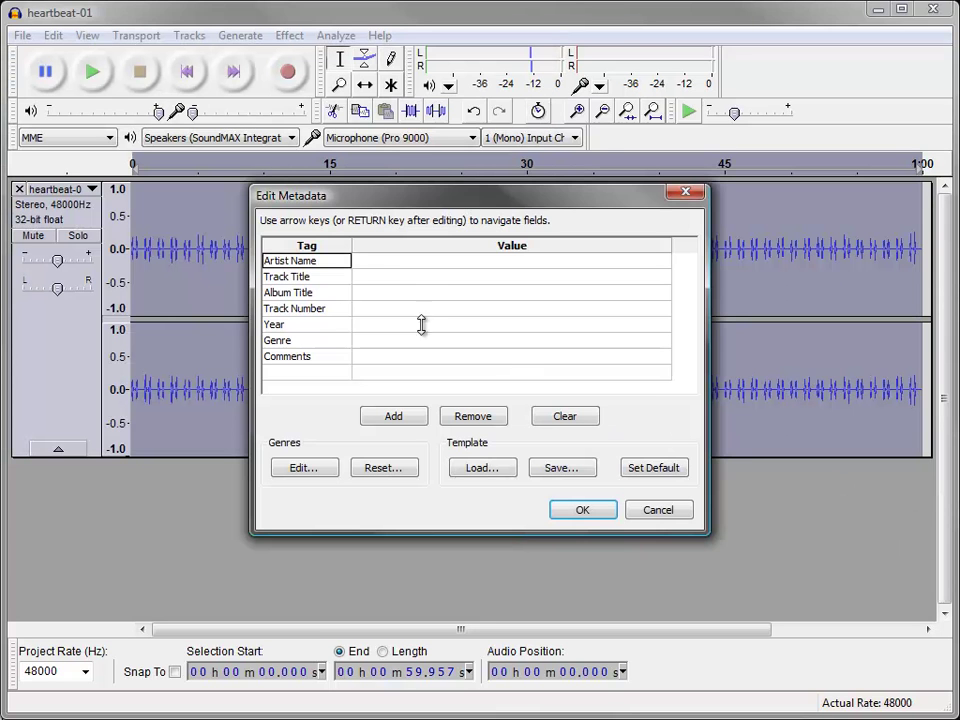
click(581, 509)
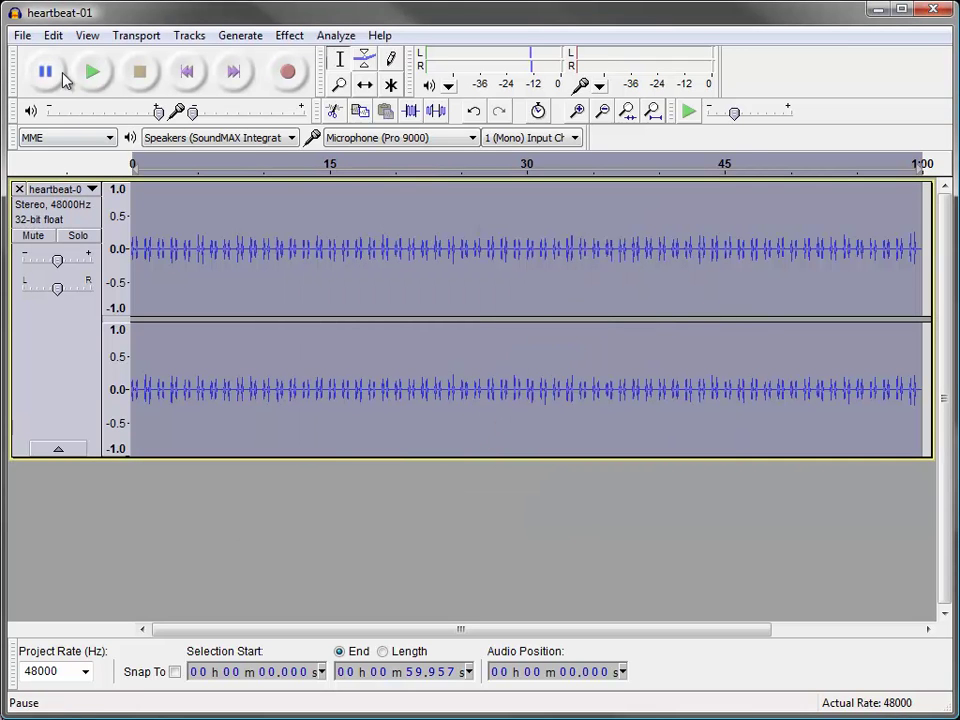
click(93, 74)
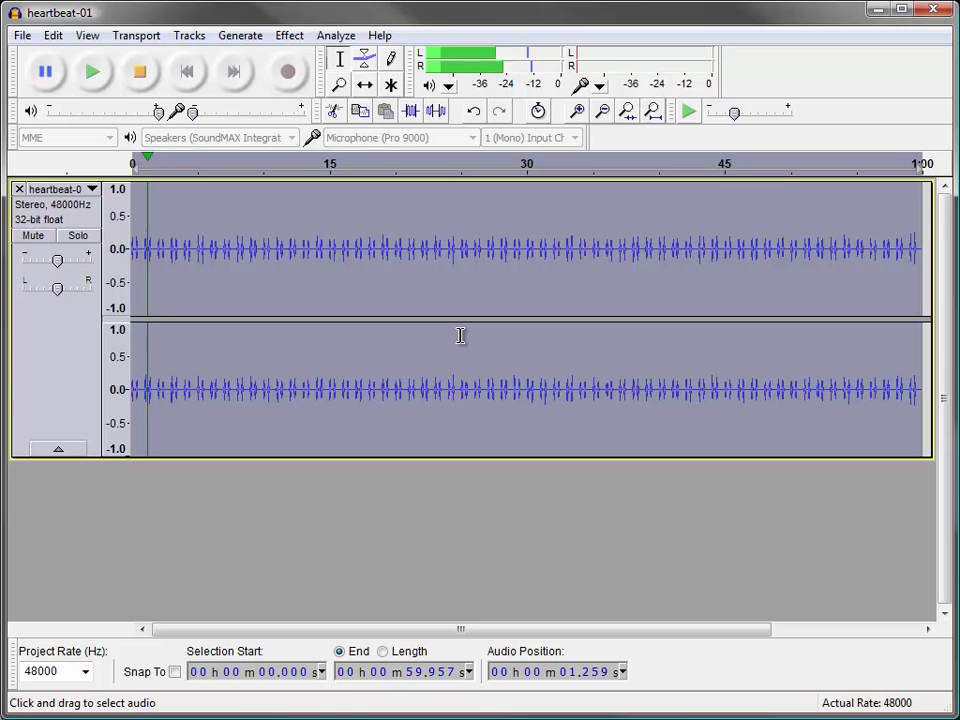